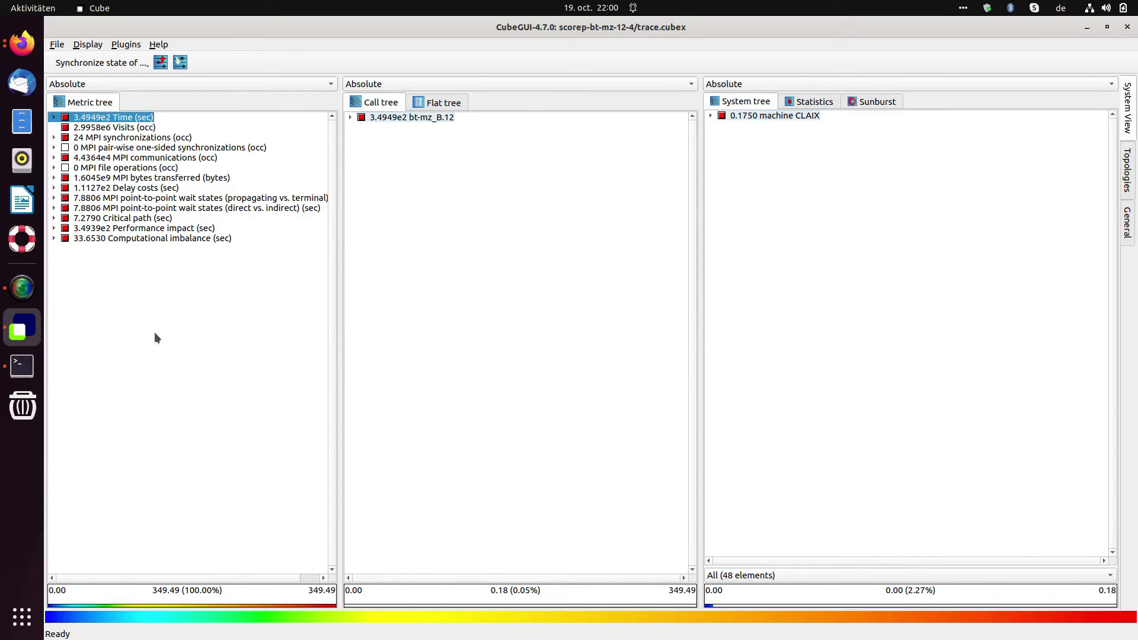
Review the sorting options offered for the items of the metric, call and system trees without applying any.
{"action": "right_click", "coordinate": [159, 273]}
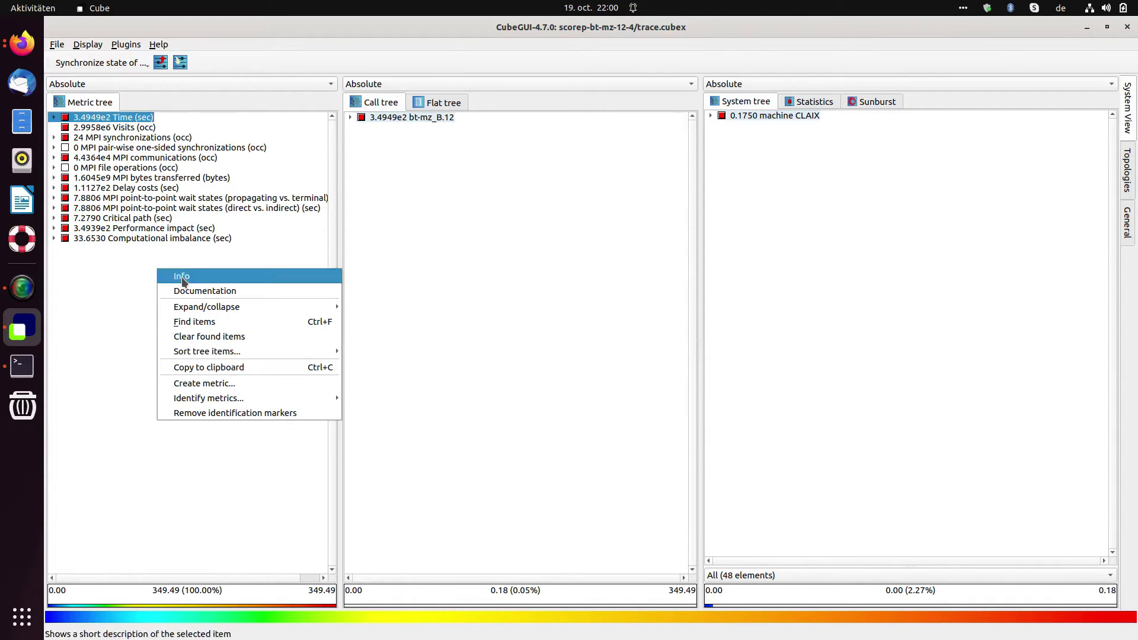
{"action": "mouse_move", "coordinate": [186, 351]}
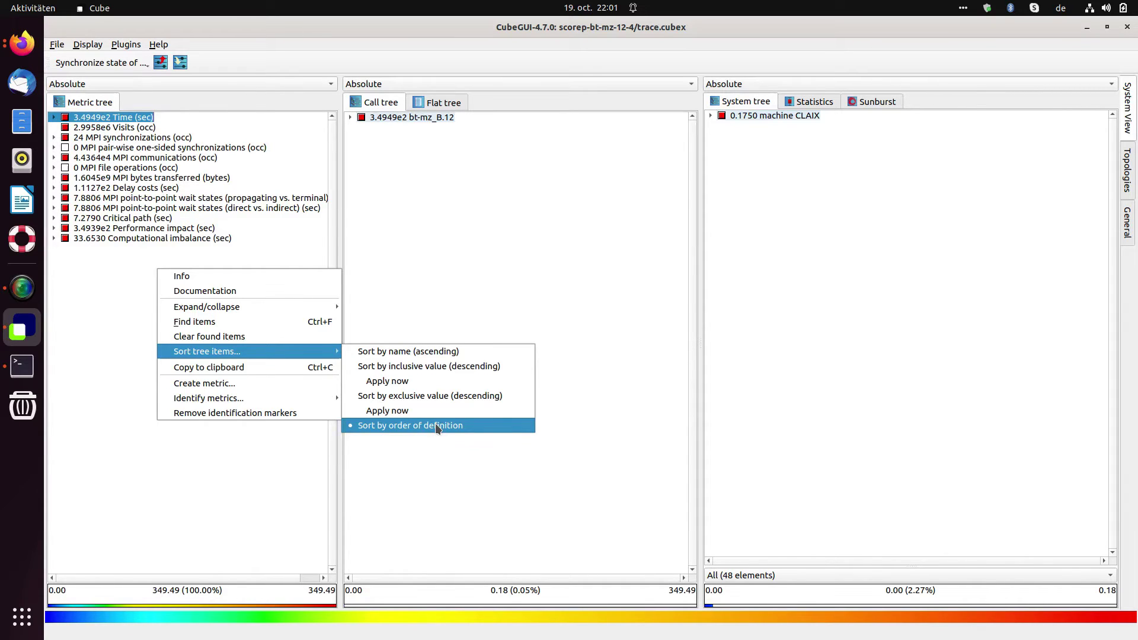
{"action": "left_click", "coordinate": [455, 254]}
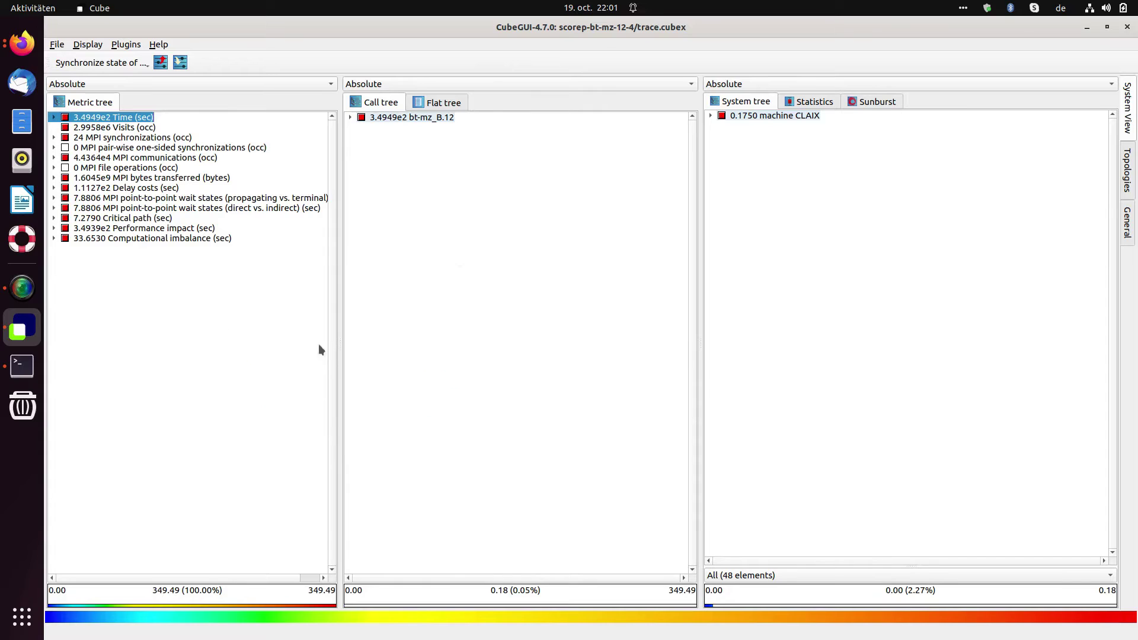
{"action": "right_click", "coordinate": [174, 275]}
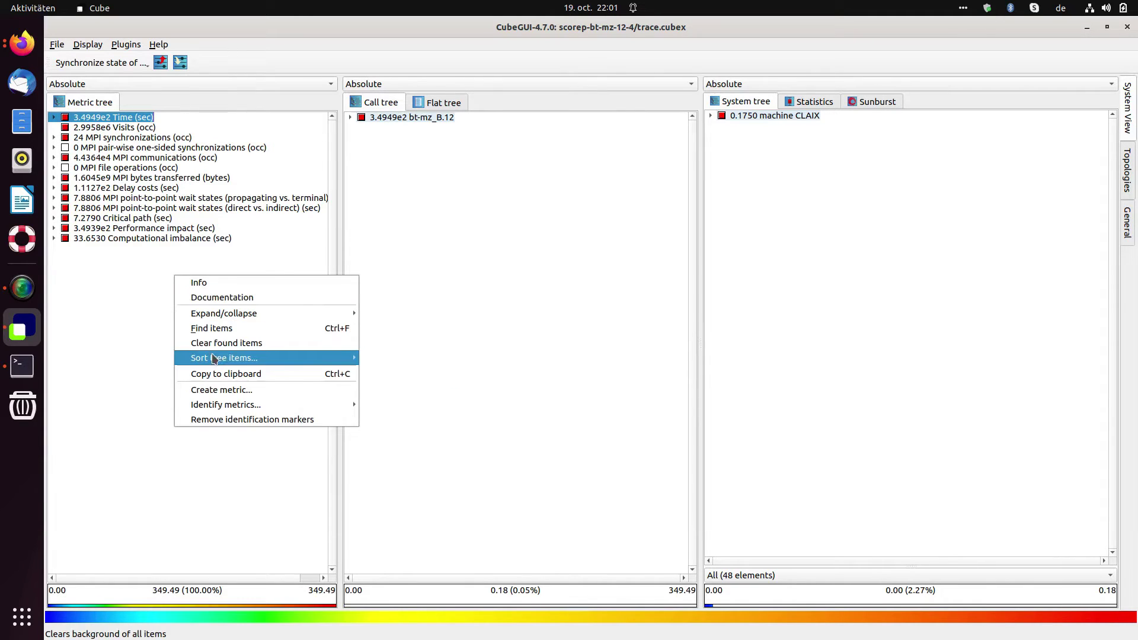
{"action": "left_click", "coordinate": [478, 244]}
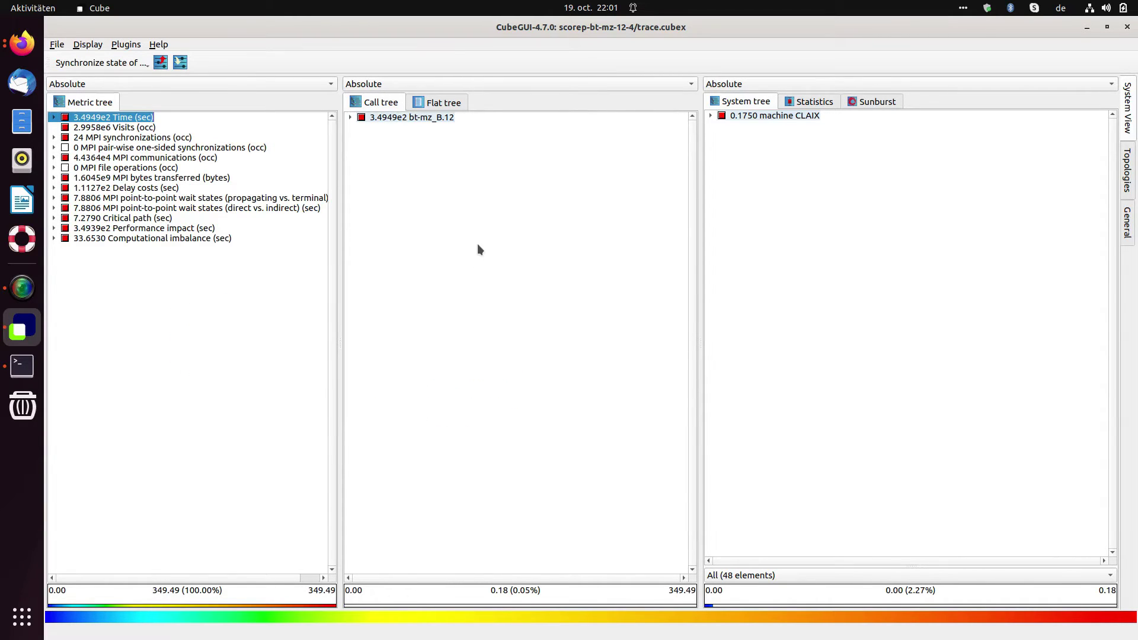
{"action": "right_click", "coordinate": [479, 226]}
{"action": "mouse_move", "coordinate": [528, 344]}
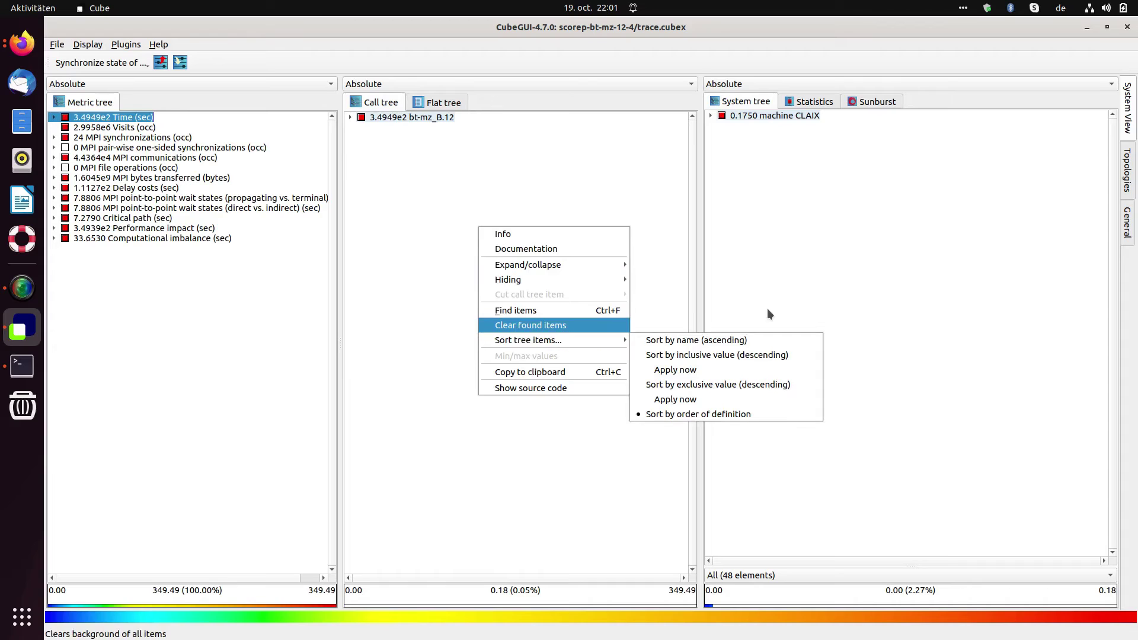
{"action": "left_click", "coordinate": [808, 237]}
{"action": "right_click", "coordinate": [809, 212]}
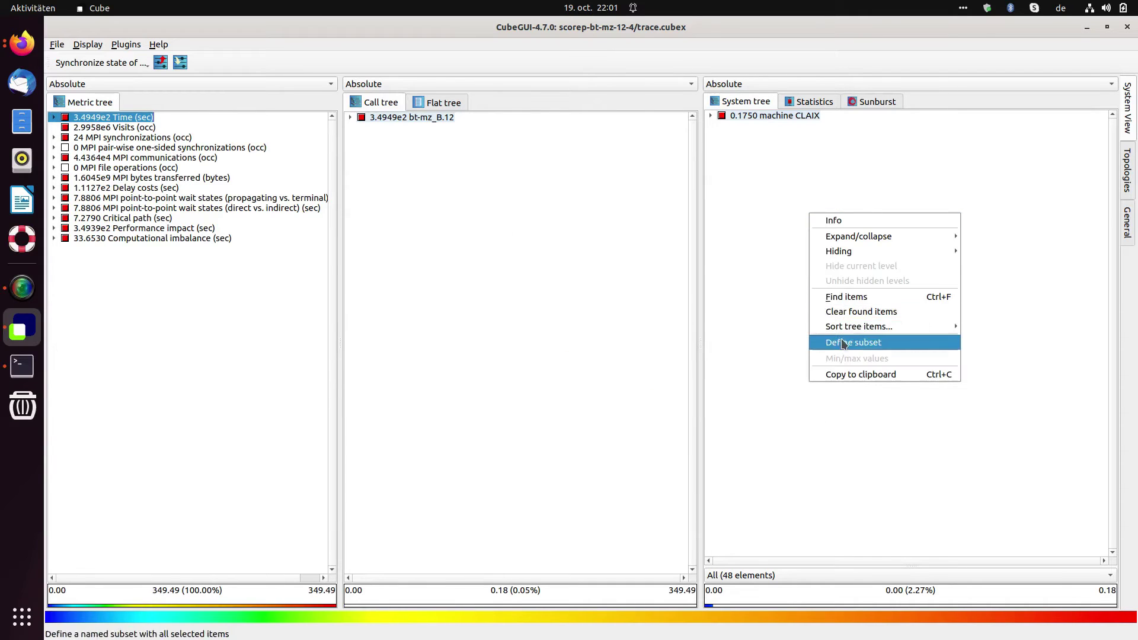
{"action": "left_click", "coordinate": [519, 230]}
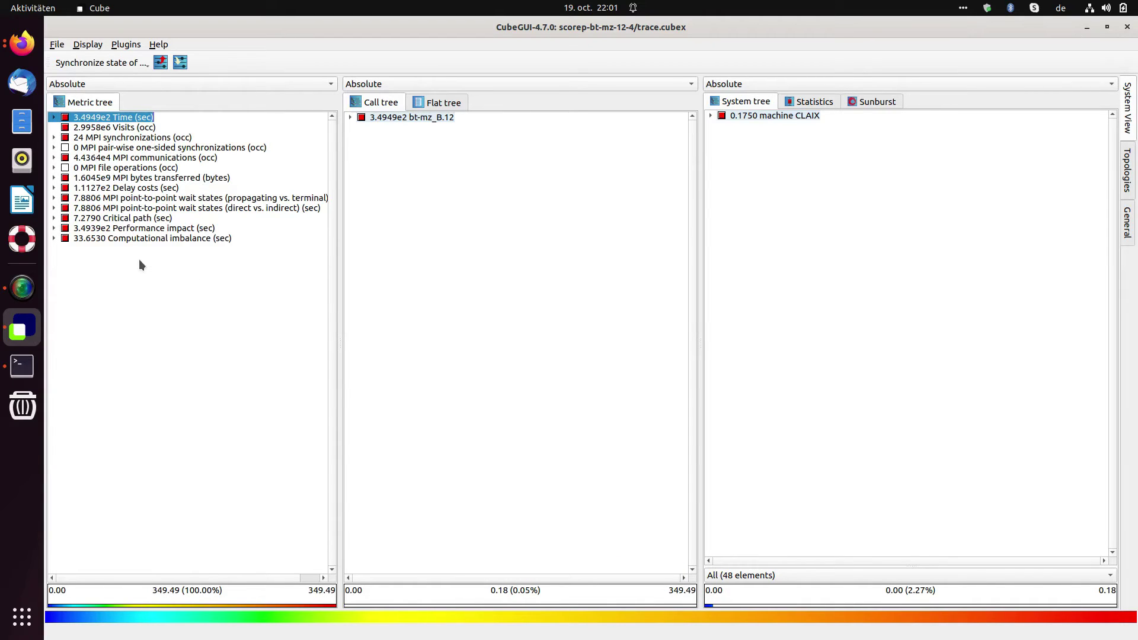
View the MPI bytes transferred metric, return to Time and expand it through Execution down to the MPI categories.
{"action": "left_click", "coordinate": [147, 180]}
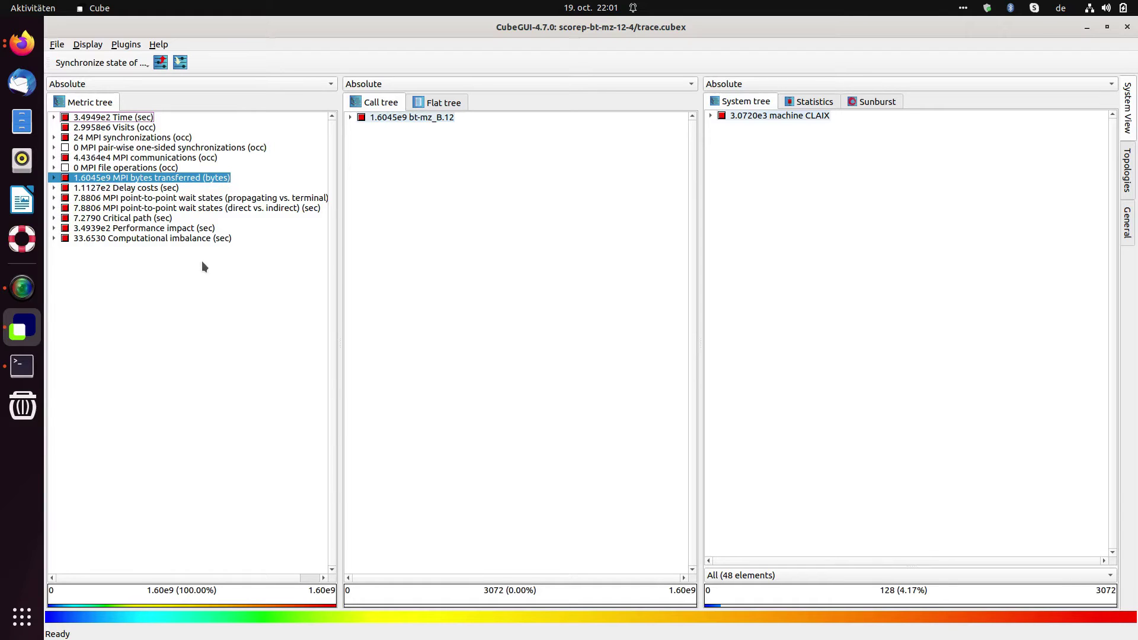
{"action": "left_click", "coordinate": [133, 119]}
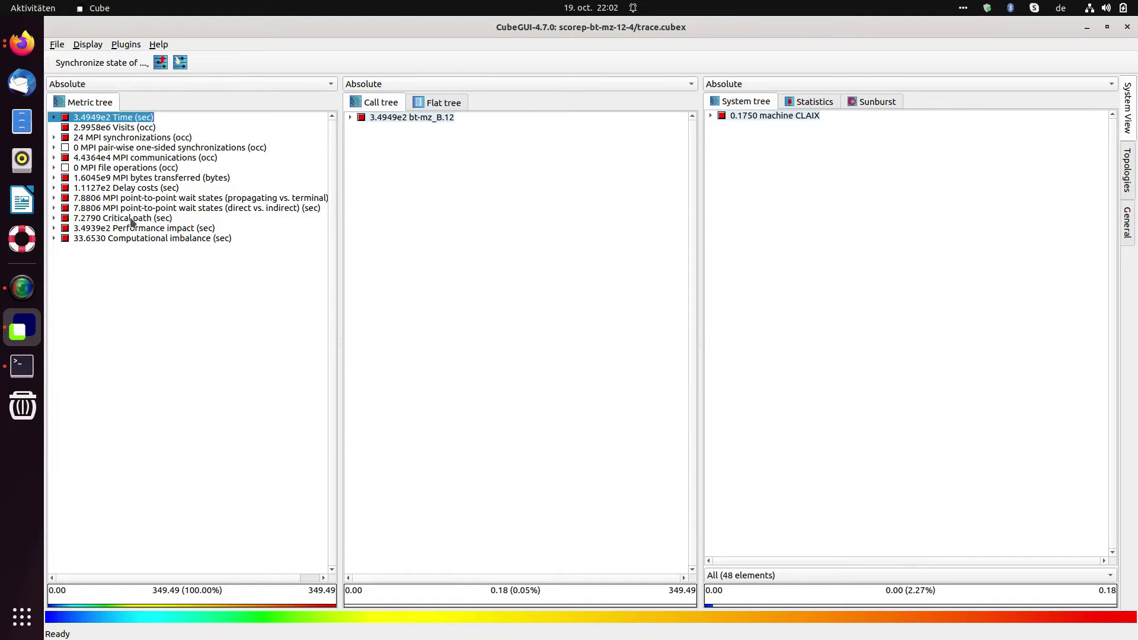
{"action": "left_click", "coordinate": [53, 118]}
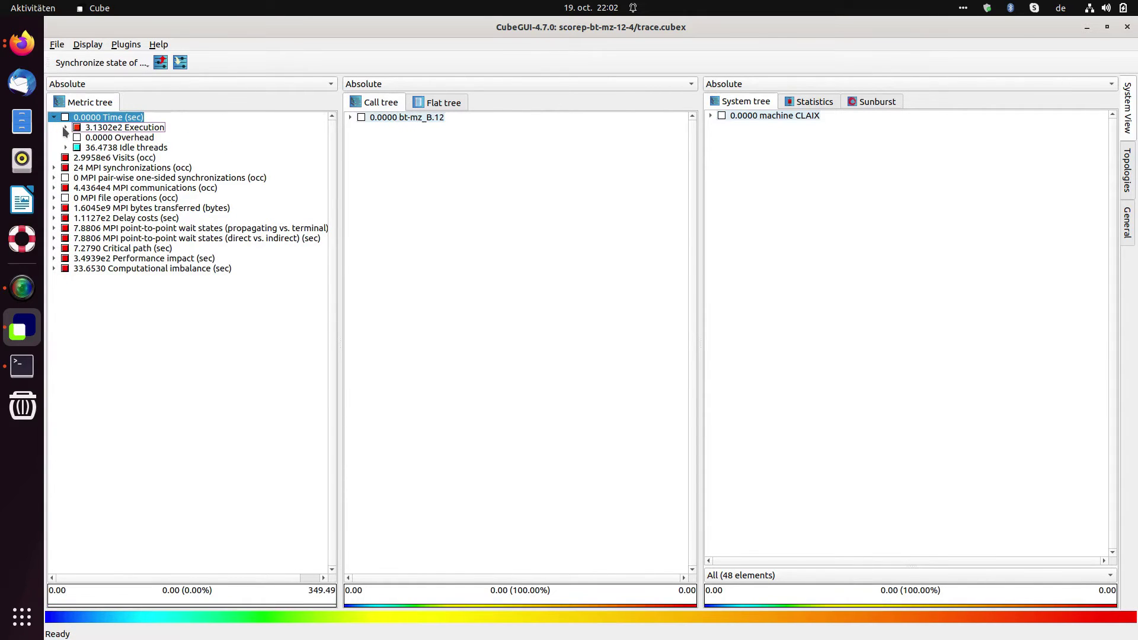
{"action": "left_click", "coordinate": [66, 128]}
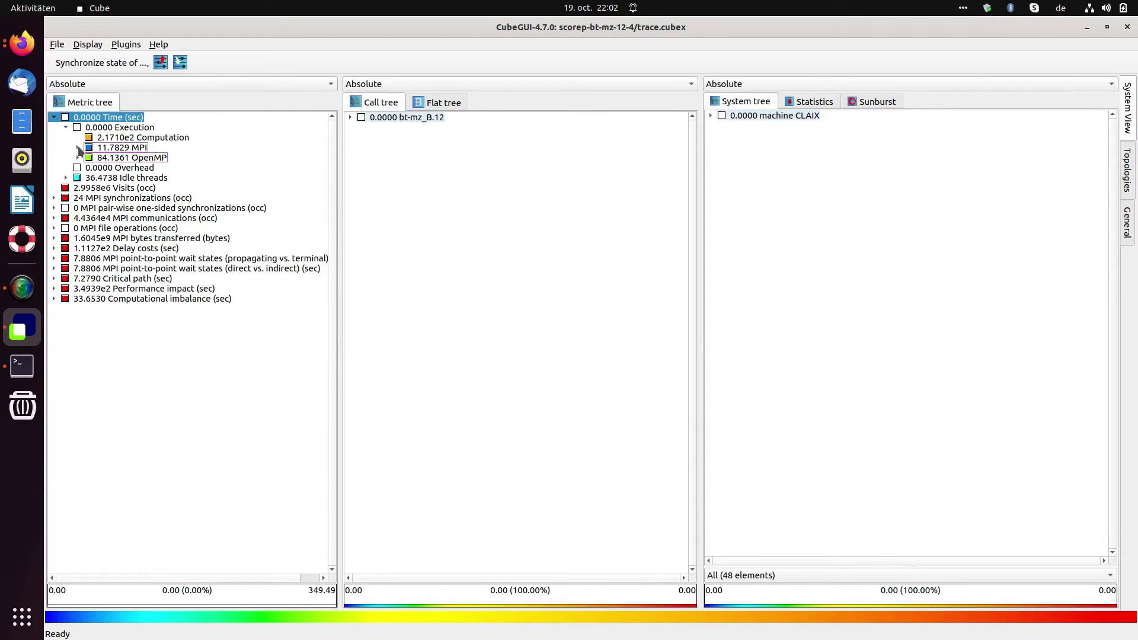
{"action": "left_click", "coordinate": [78, 148]}
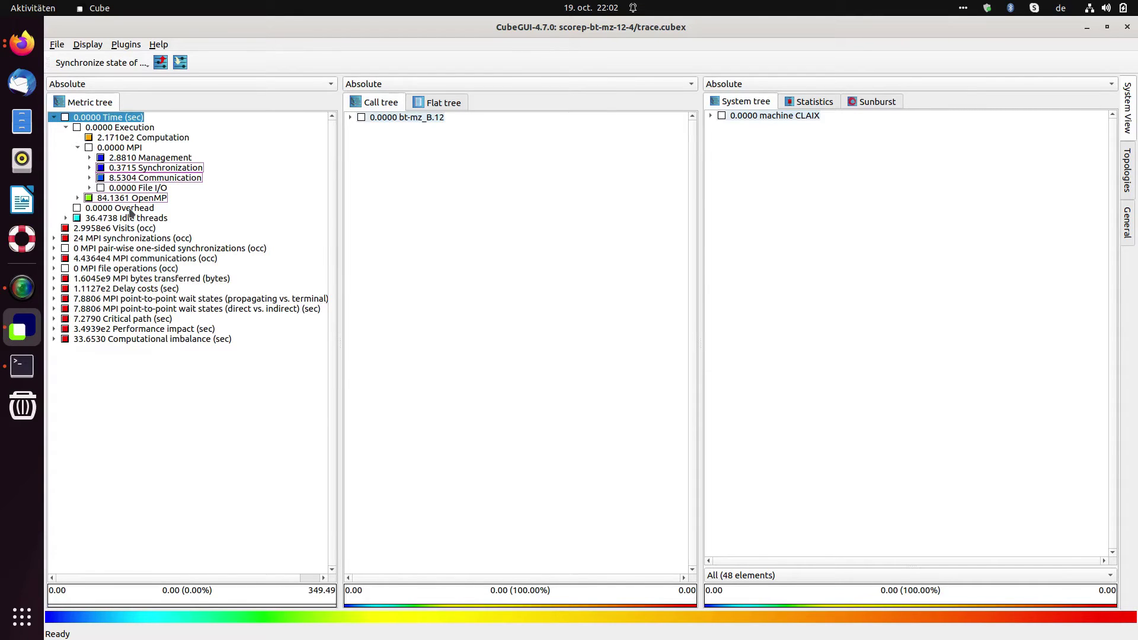
Compare the Management, Synchronization and Communication metrics under MPI, and collapse the Time metric again.
{"action": "left_click", "coordinate": [135, 158]}
{"action": "key", "text": "Down"}
{"action": "key", "text": "Down"}
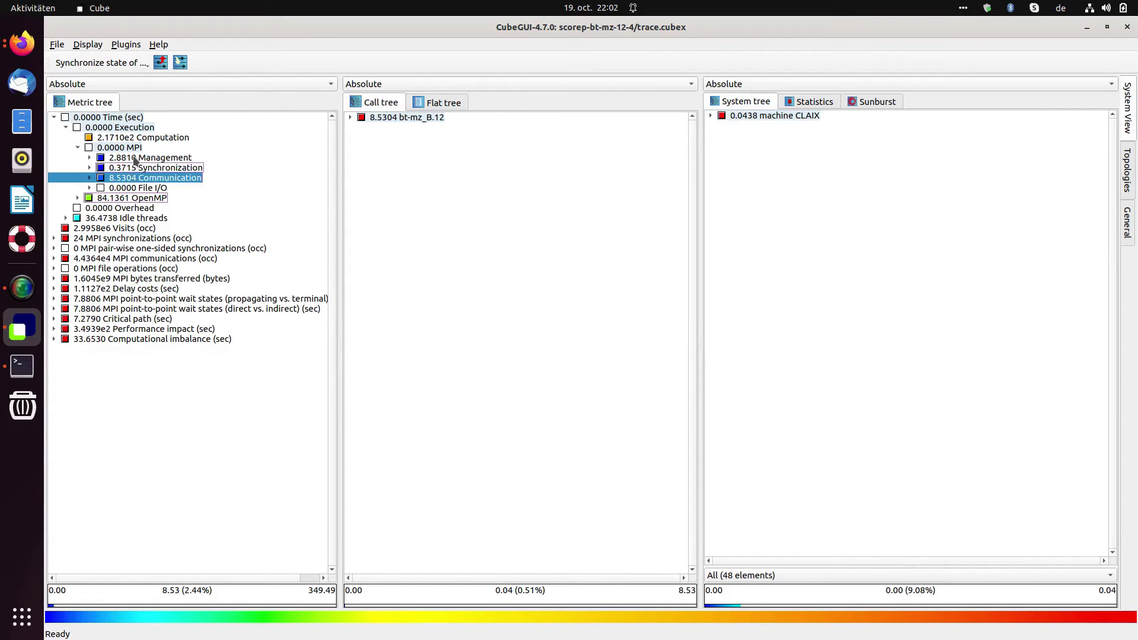
{"action": "left_click", "coordinate": [135, 158]}
{"action": "key", "text": "Down"}
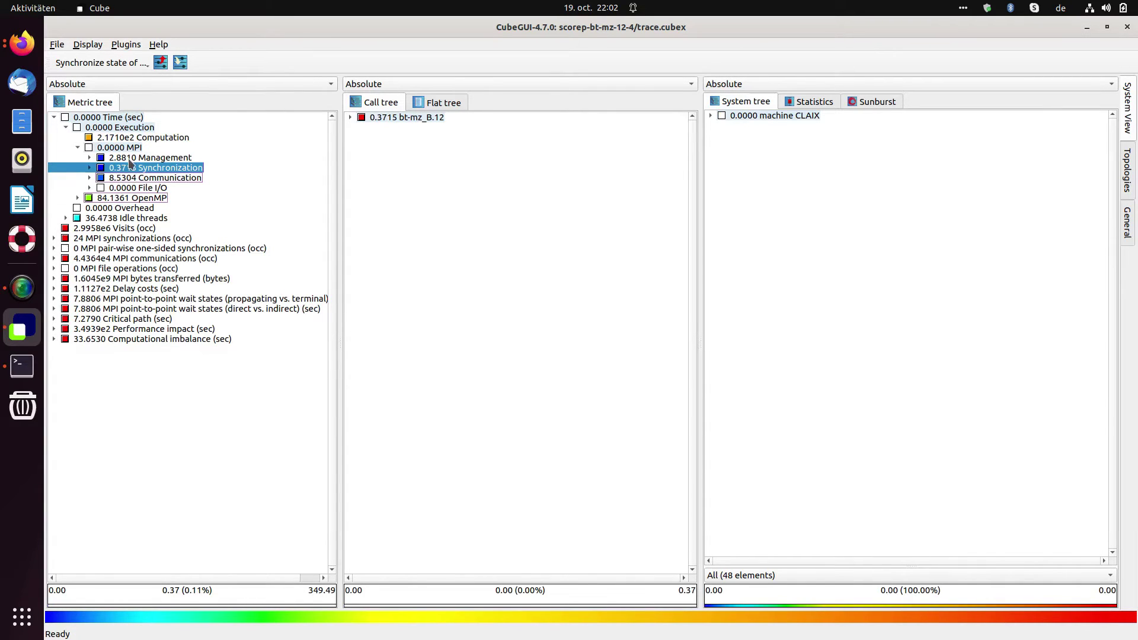
{"action": "left_click", "coordinate": [130, 158]}
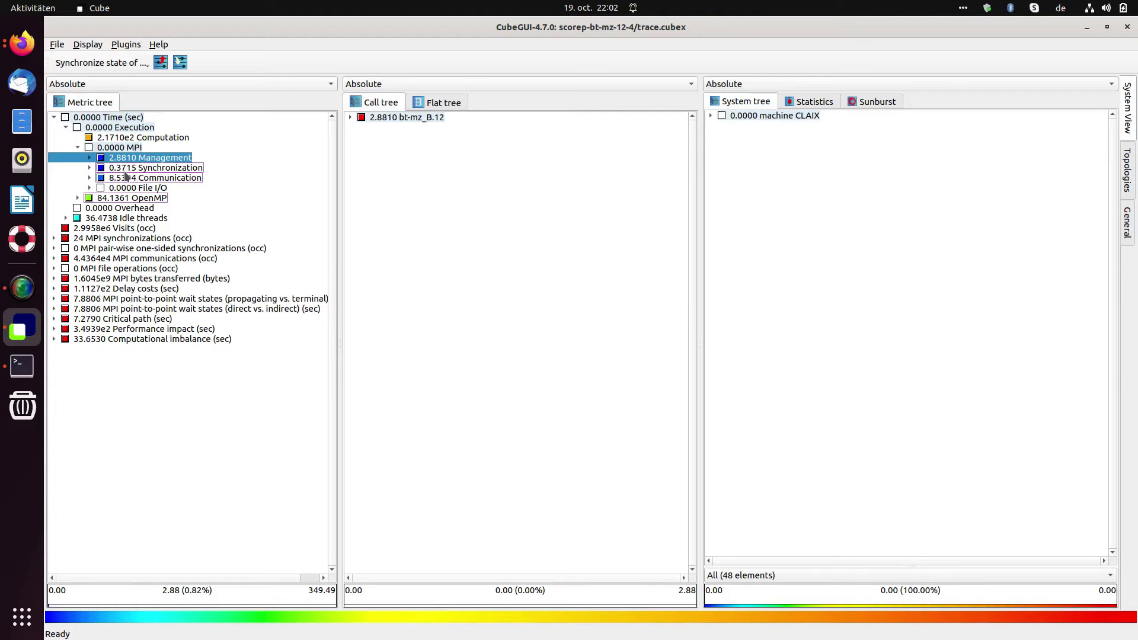
{"action": "left_click", "coordinate": [123, 169]}
{"action": "key", "text": "Down"}
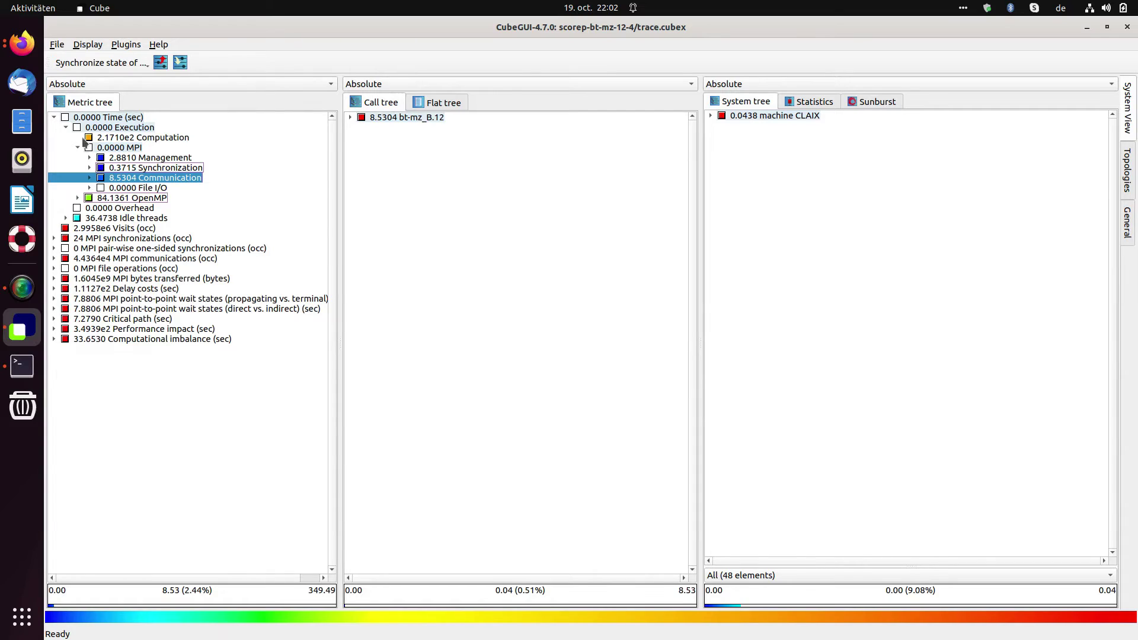
{"action": "left_click", "coordinate": [54, 117]}
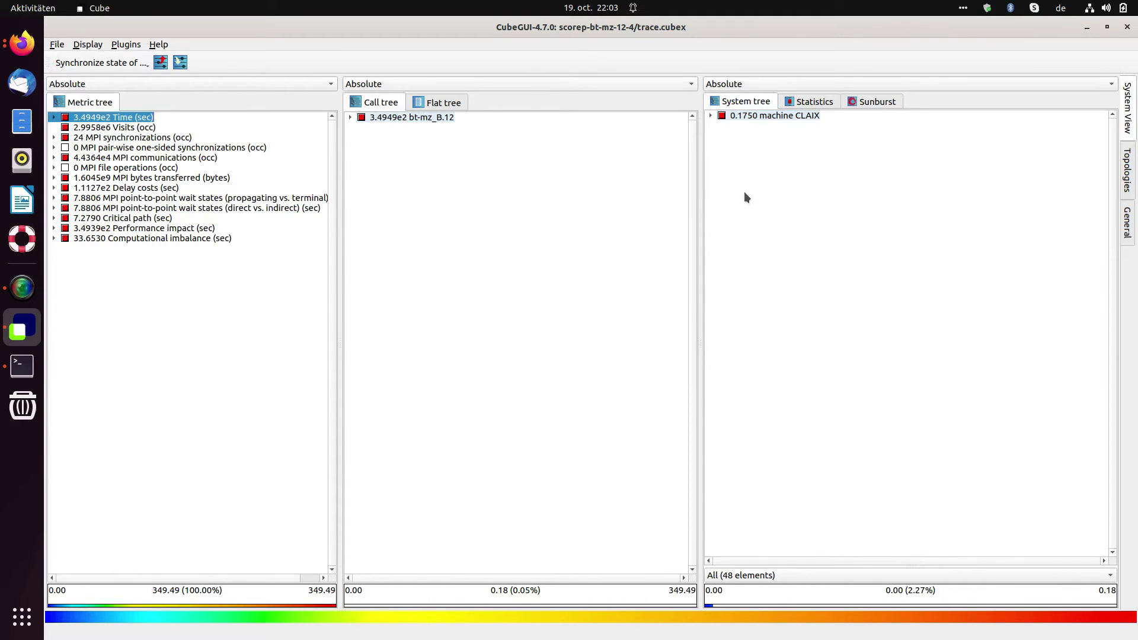
Expand machine CLAIX and its node, sort the system tree by inclusive value (descending), and select MPI Rank 2.
{"action": "left_click", "coordinate": [711, 116]}
{"action": "left_click", "coordinate": [723, 126]}
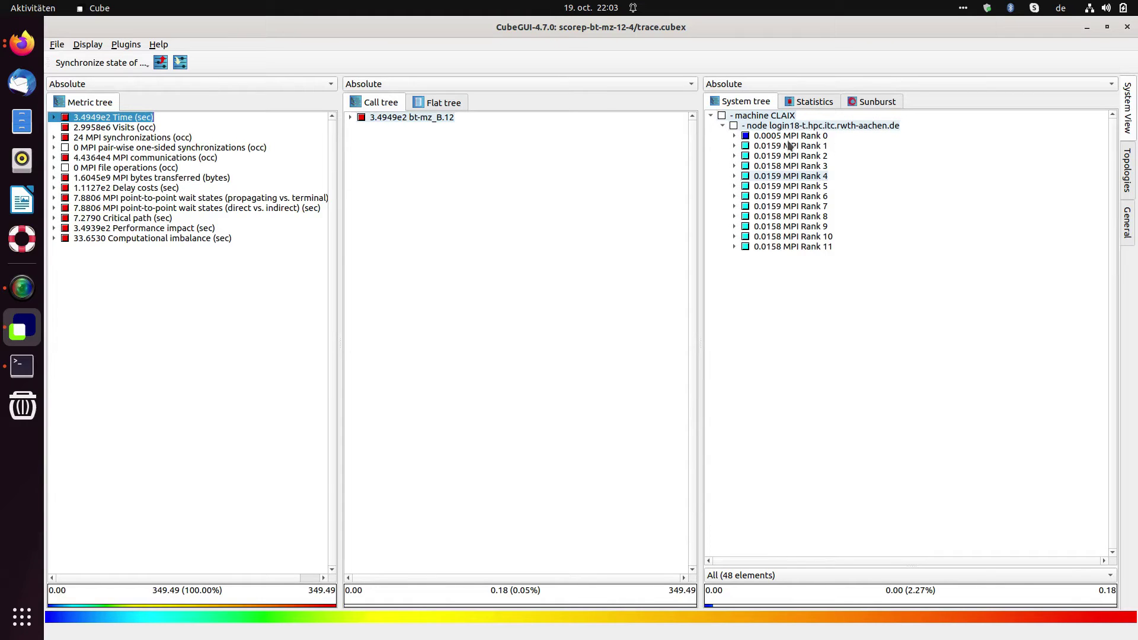
{"action": "right_click", "coordinate": [777, 287]}
{"action": "mouse_move", "coordinate": [845, 399]}
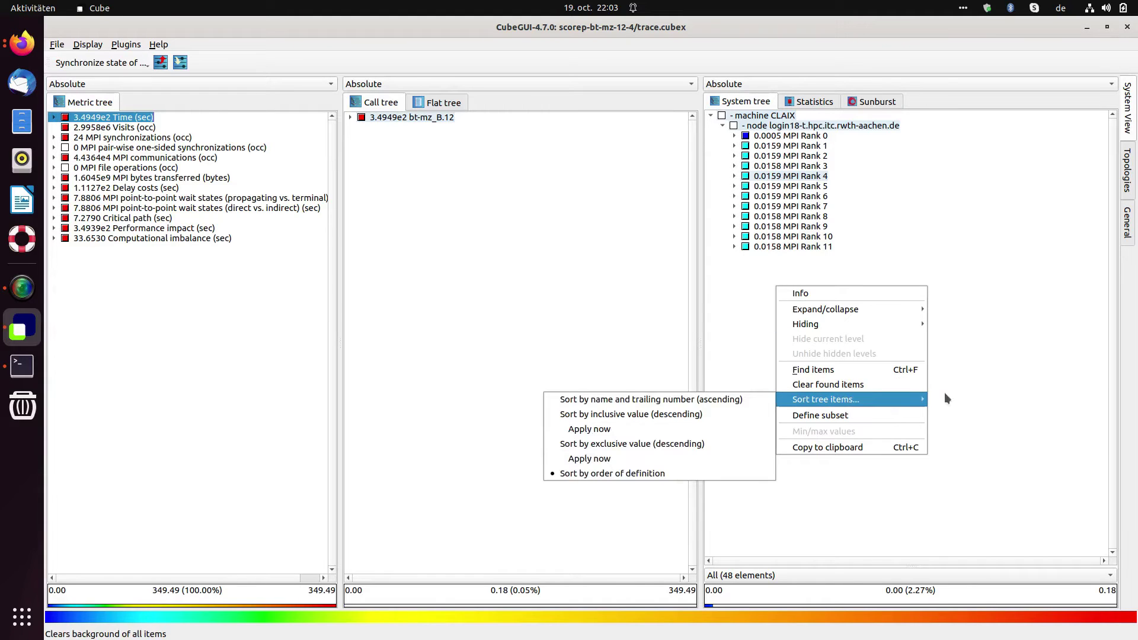
{"action": "left_click", "coordinate": [586, 429]}
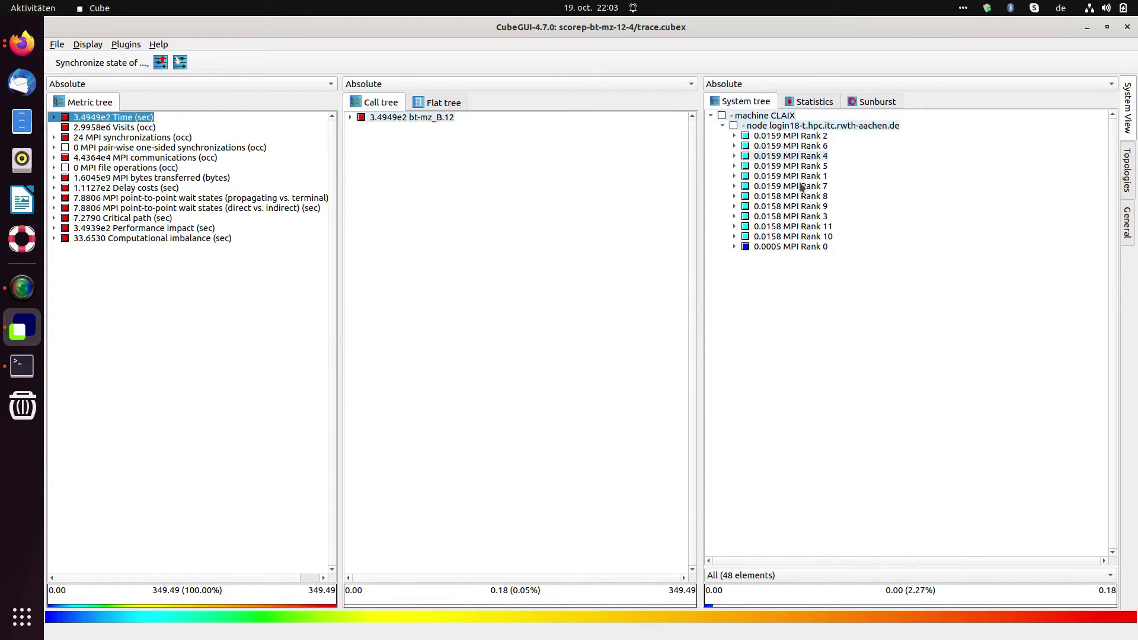
{"action": "left_click", "coordinate": [795, 137]}
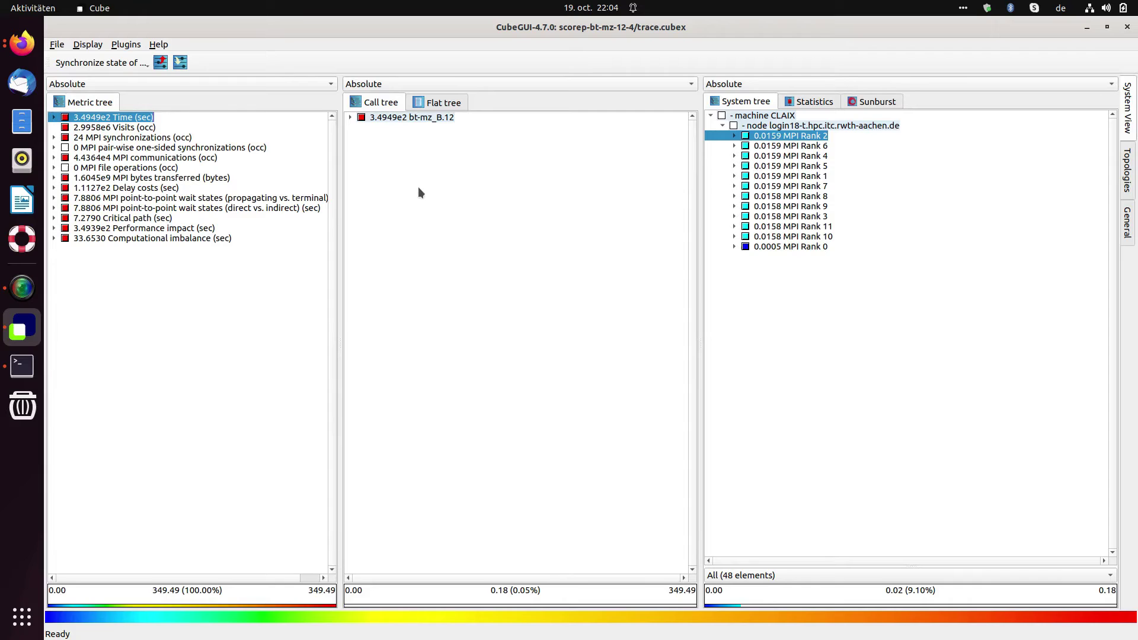
Expand bt-mz_B.12 and MAIN__ in the call tree, and sort its items by inclusive value (descending).
{"action": "left_click", "coordinate": [350, 117]}
{"action": "left_click", "coordinate": [362, 128]}
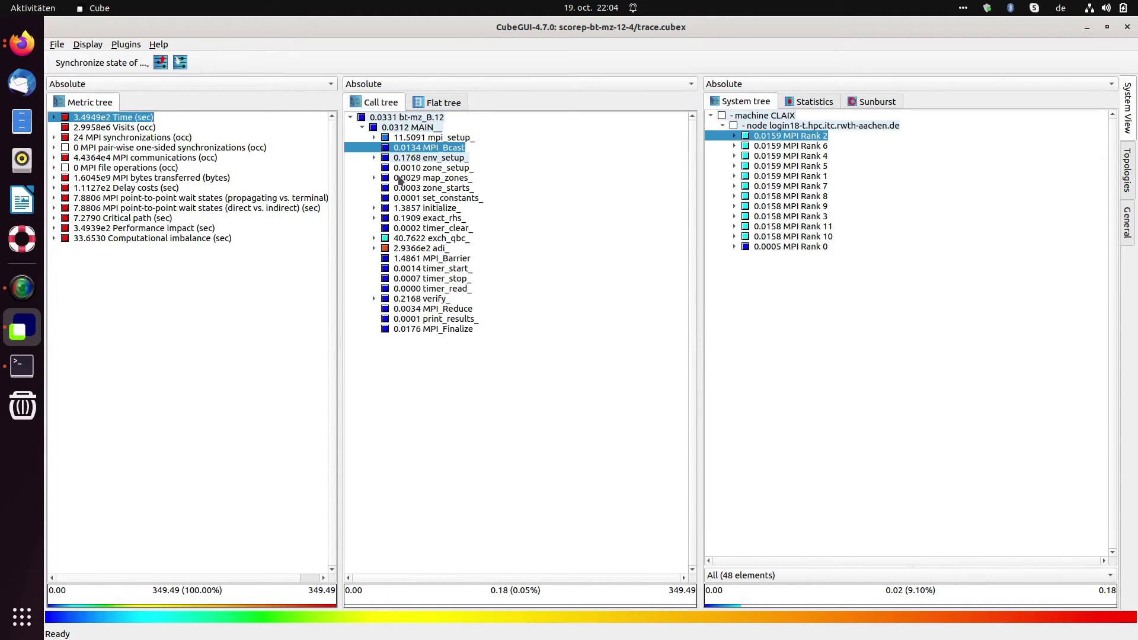
{"action": "right_click", "coordinate": [425, 375]}
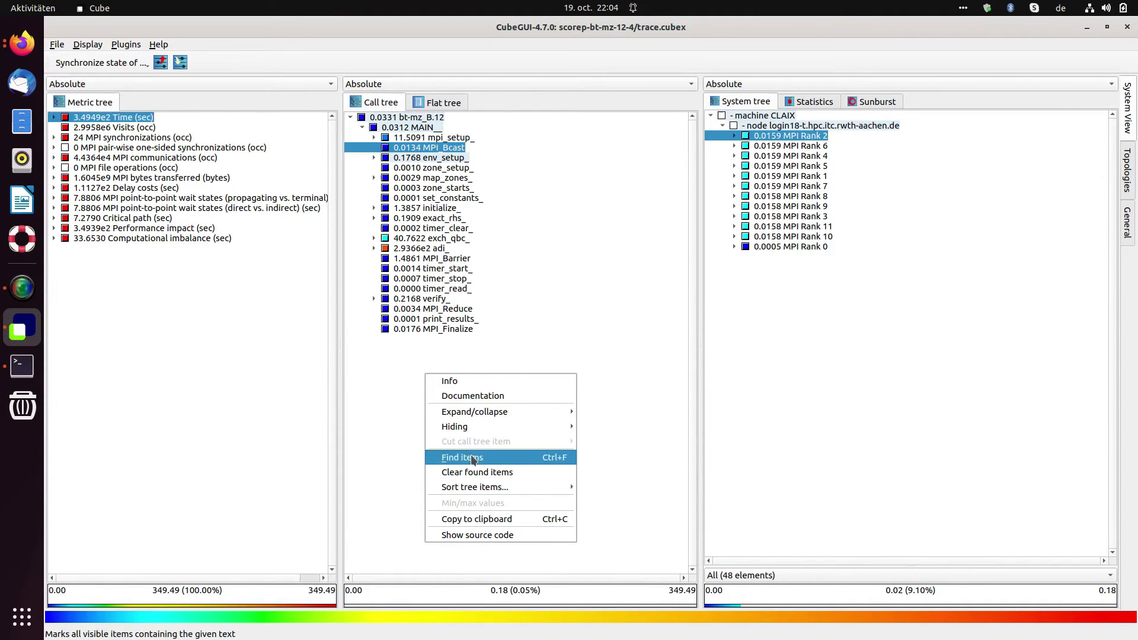
{"action": "mouse_move", "coordinate": [522, 487]}
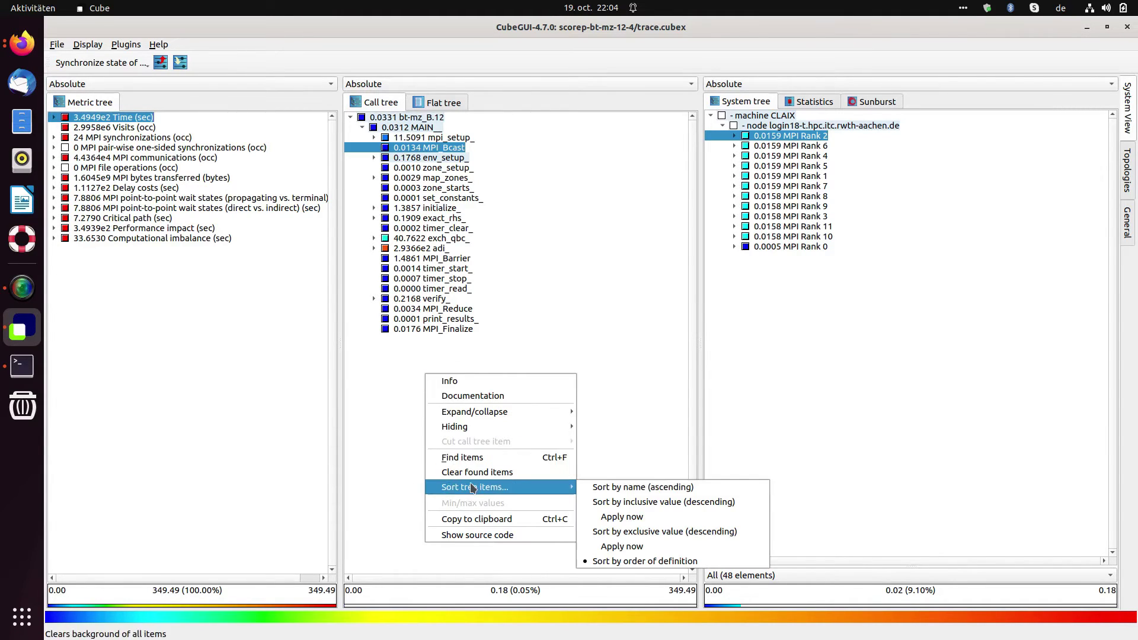
{"action": "left_click", "coordinate": [638, 504]}
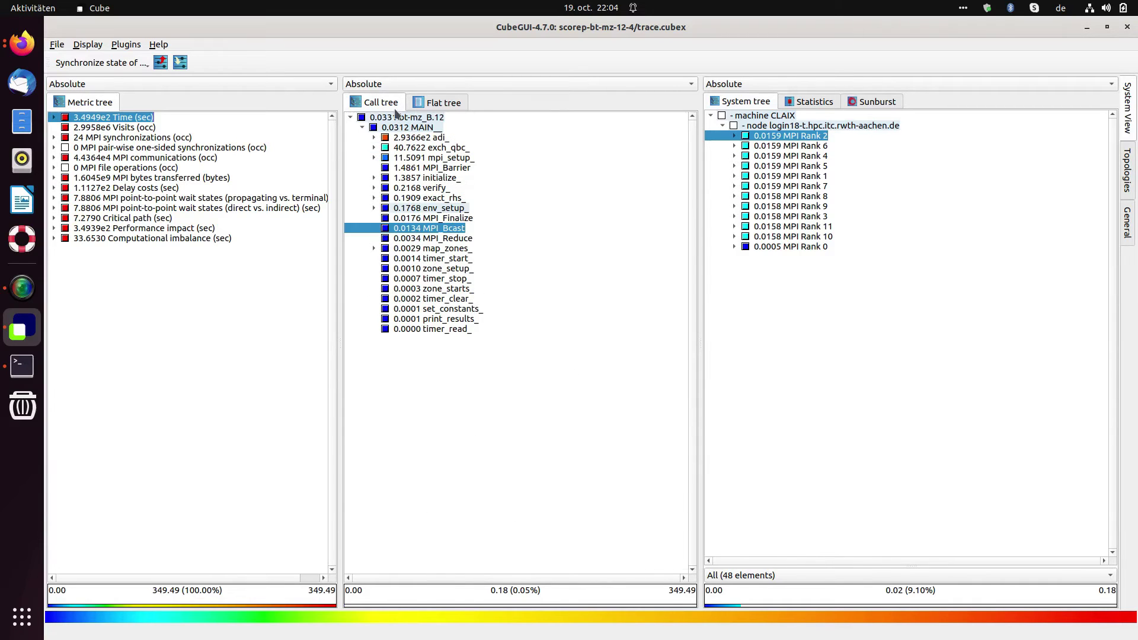
Examine how the ranks reorder for adi_, exch_qbc_, mpi_setup_ and the copy_x_face_ call inside the expanded exch_qbc_.
{"action": "left_click", "coordinate": [430, 140]}
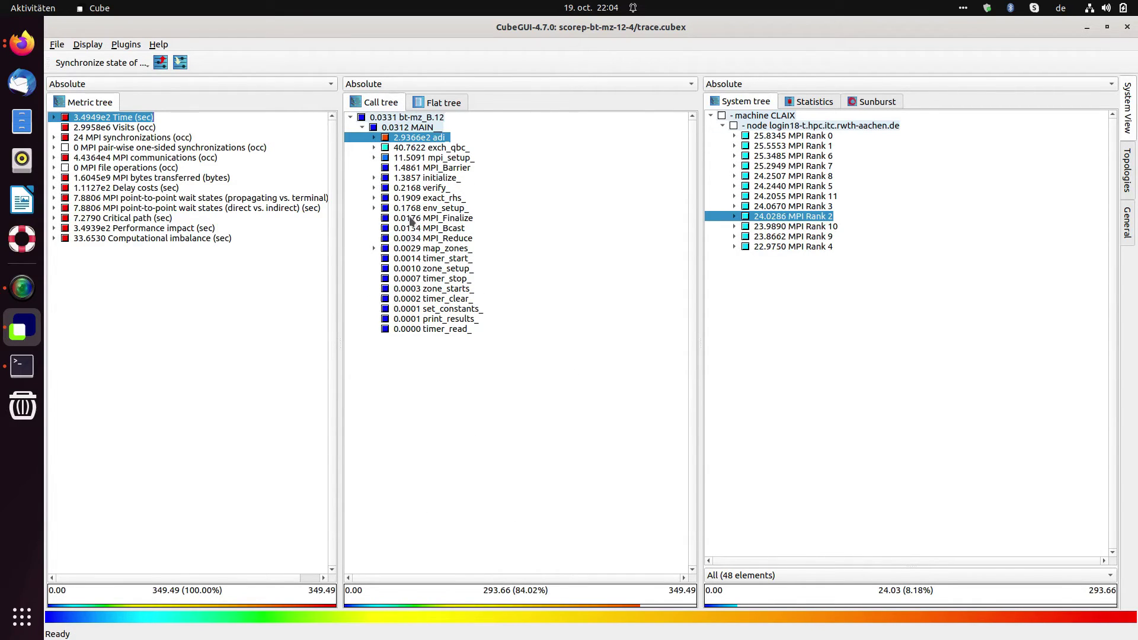
{"action": "left_click", "coordinate": [394, 148]}
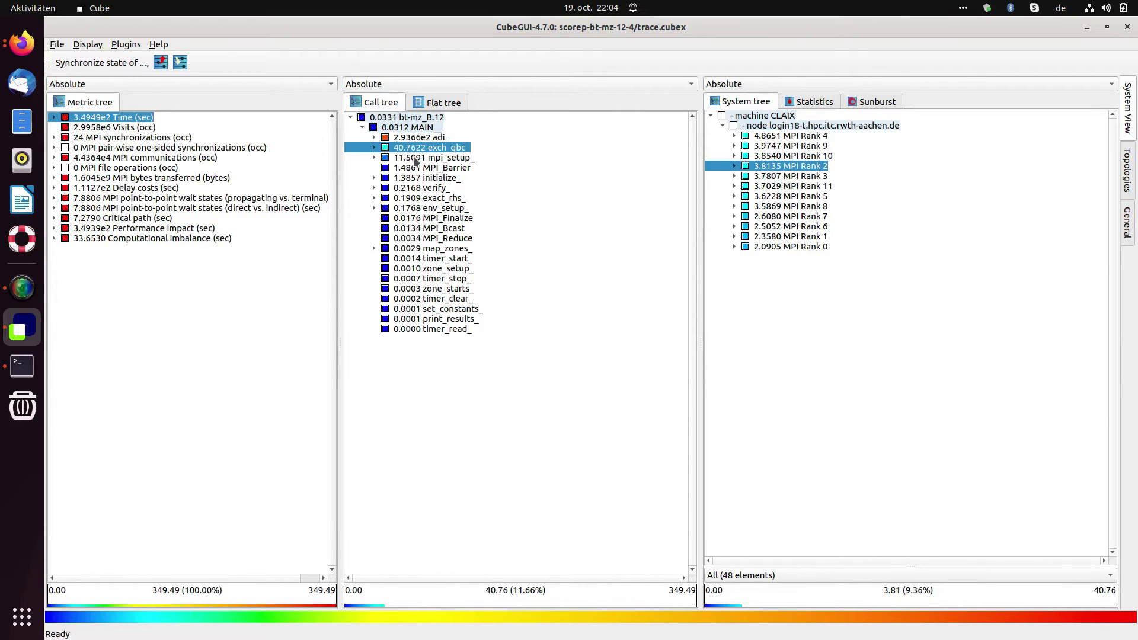
{"action": "left_click", "coordinate": [419, 158]}
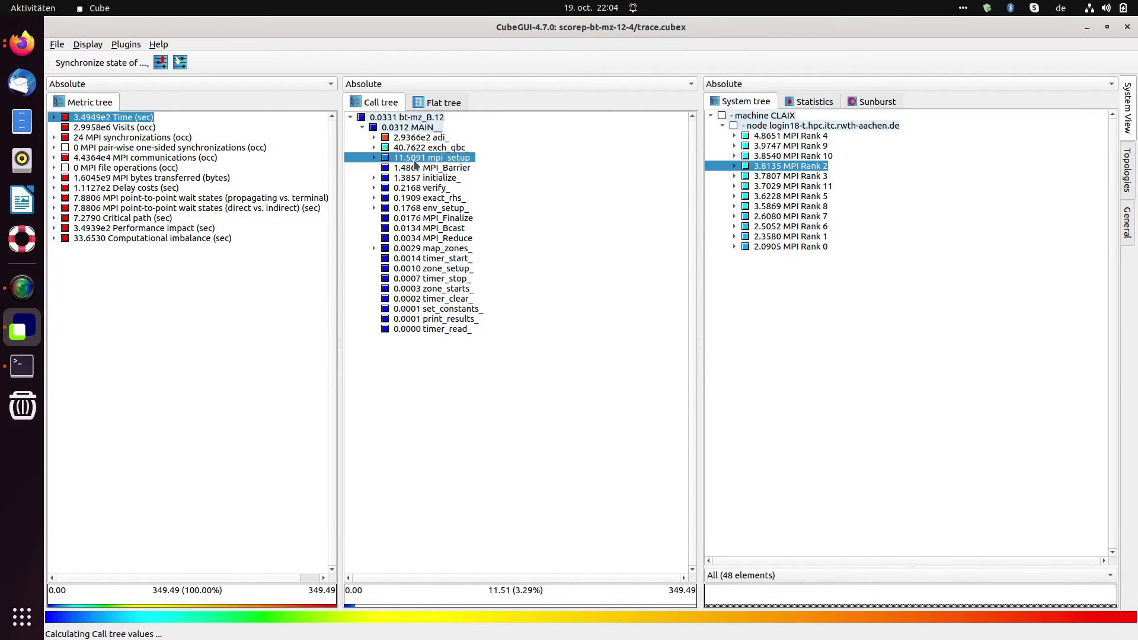
{"action": "left_click", "coordinate": [374, 148]}
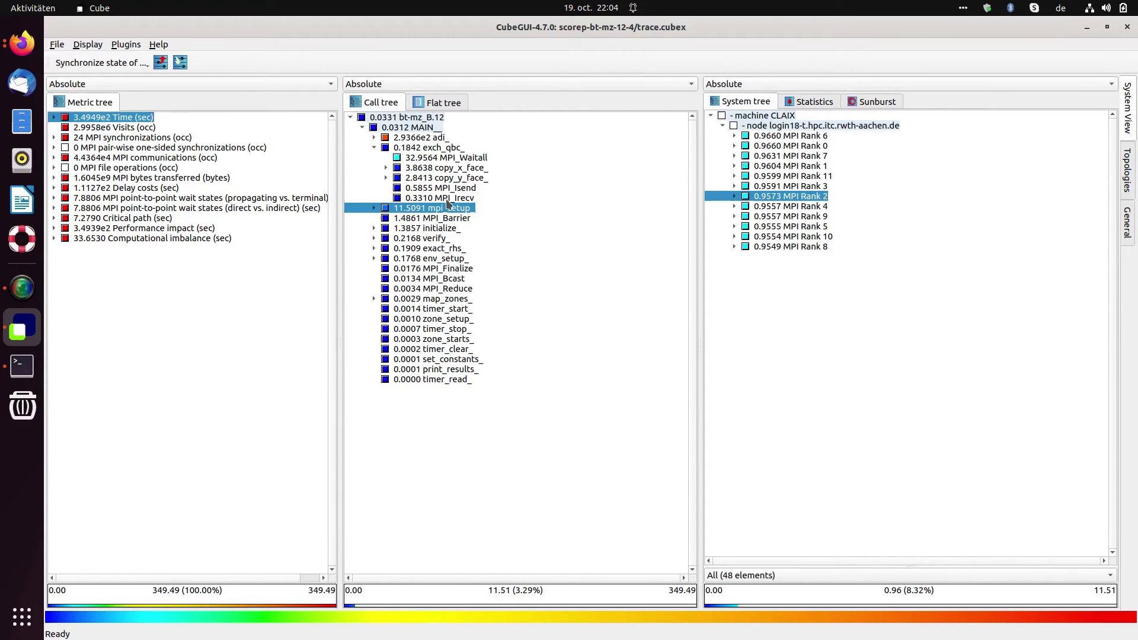
{"action": "left_click", "coordinate": [457, 170]}
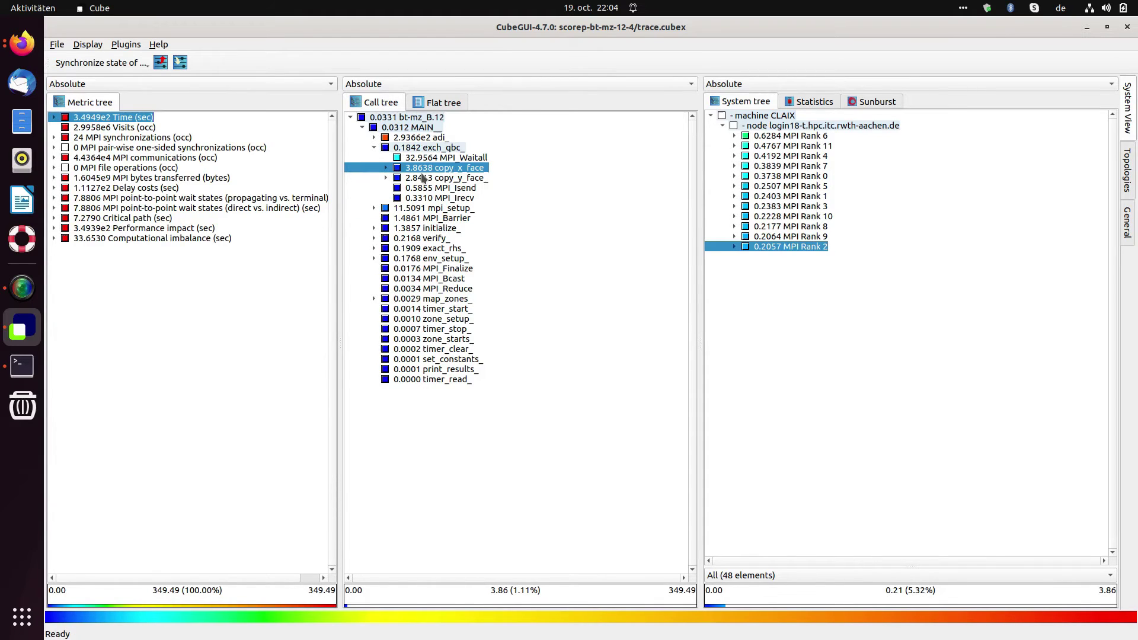
{"action": "left_click", "coordinate": [450, 210]}
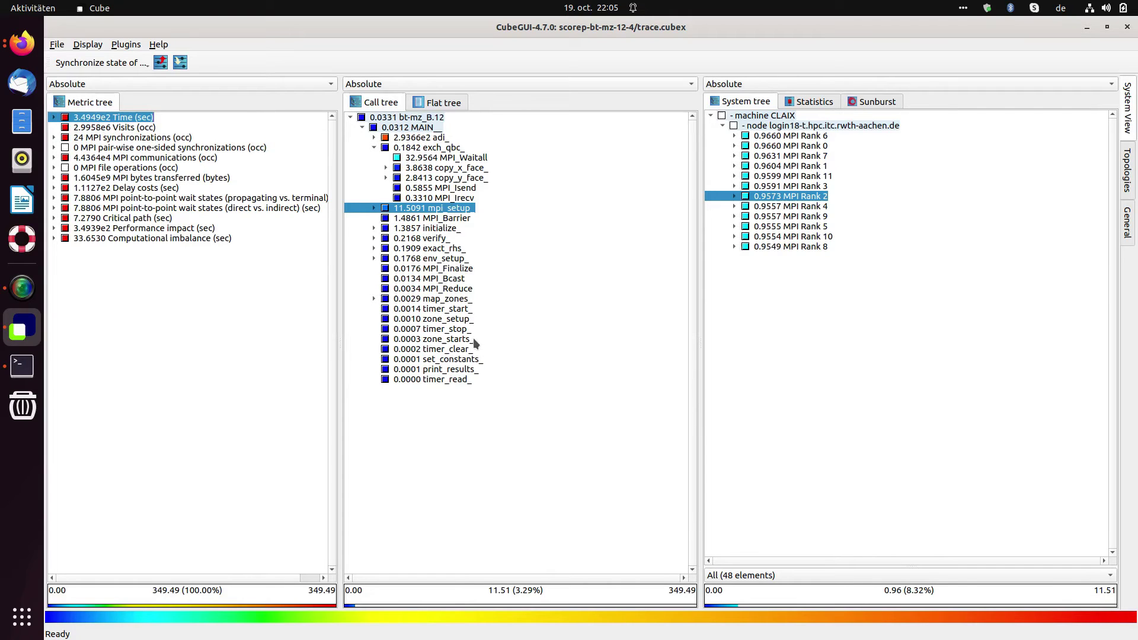
Sort the call tree by order of definition and select the MPI_Bcast call.
{"action": "right_click", "coordinate": [438, 422]}
{"action": "mouse_move", "coordinate": [501, 535]}
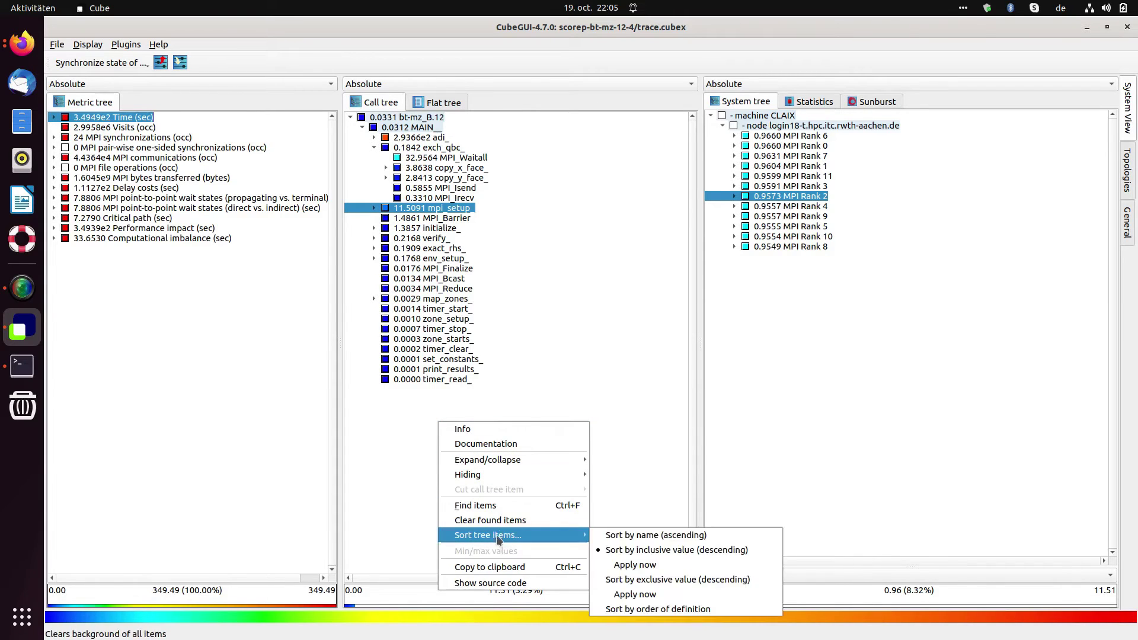
{"action": "left_click", "coordinate": [638, 611]}
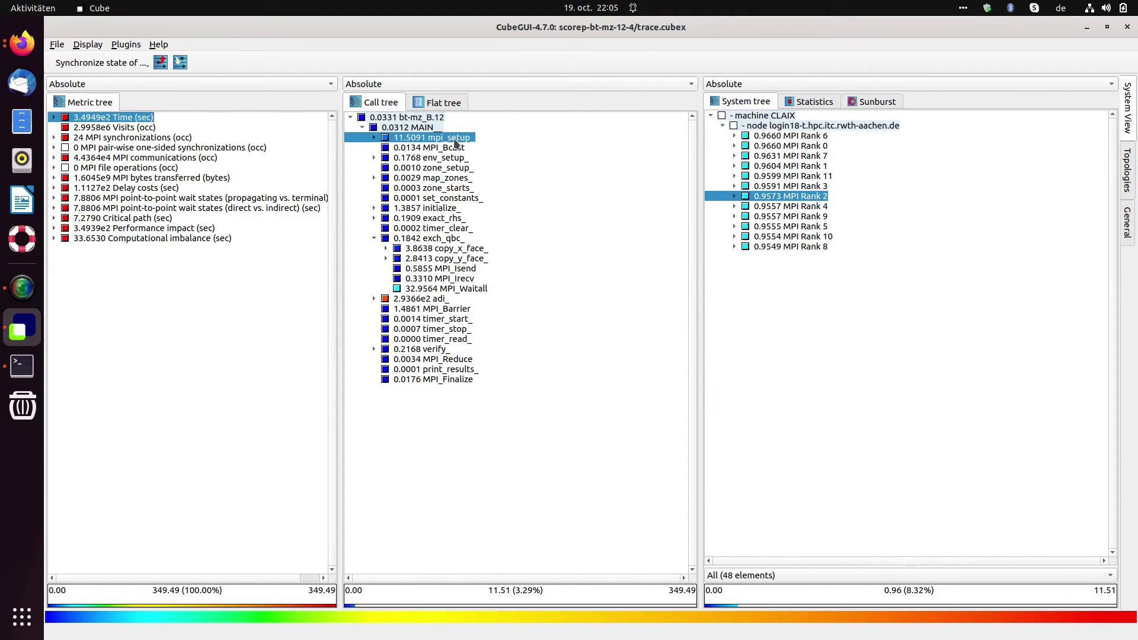
{"action": "left_click", "coordinate": [440, 146]}
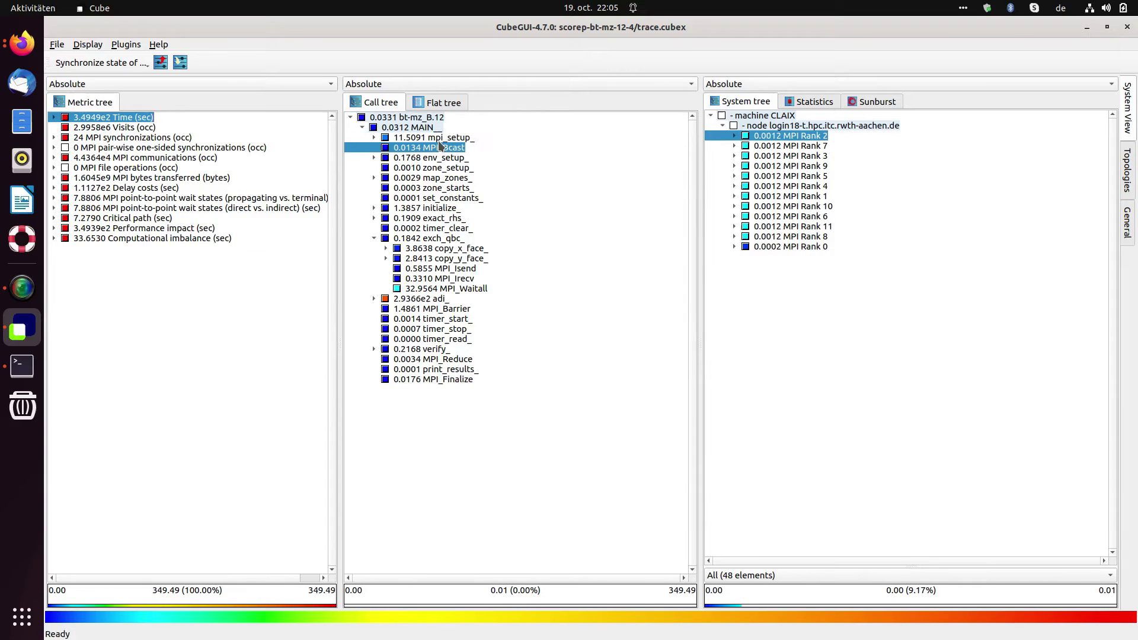
Compare the rank order in the system tree for mpi_setup_, MPI_Bcast, bt-mz_B.12 and MAIN__.
{"action": "left_click", "coordinate": [440, 138]}
{"action": "left_click", "coordinate": [439, 148]}
{"action": "left_click", "coordinate": [395, 117]}
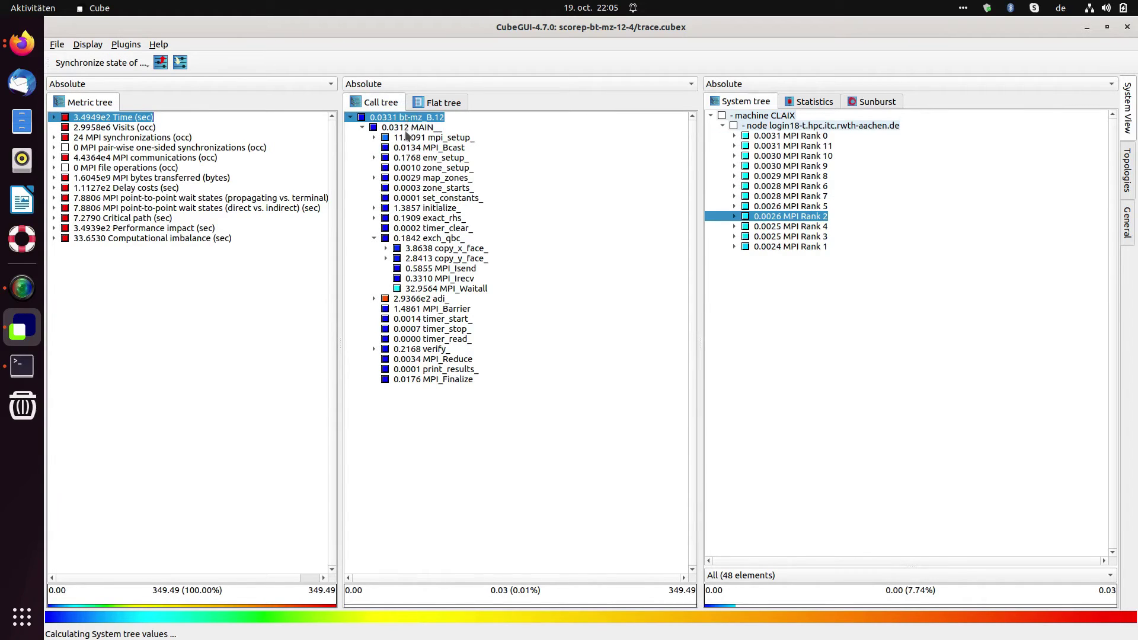
{"action": "left_click", "coordinate": [407, 128]}
{"action": "left_click", "coordinate": [430, 138]}
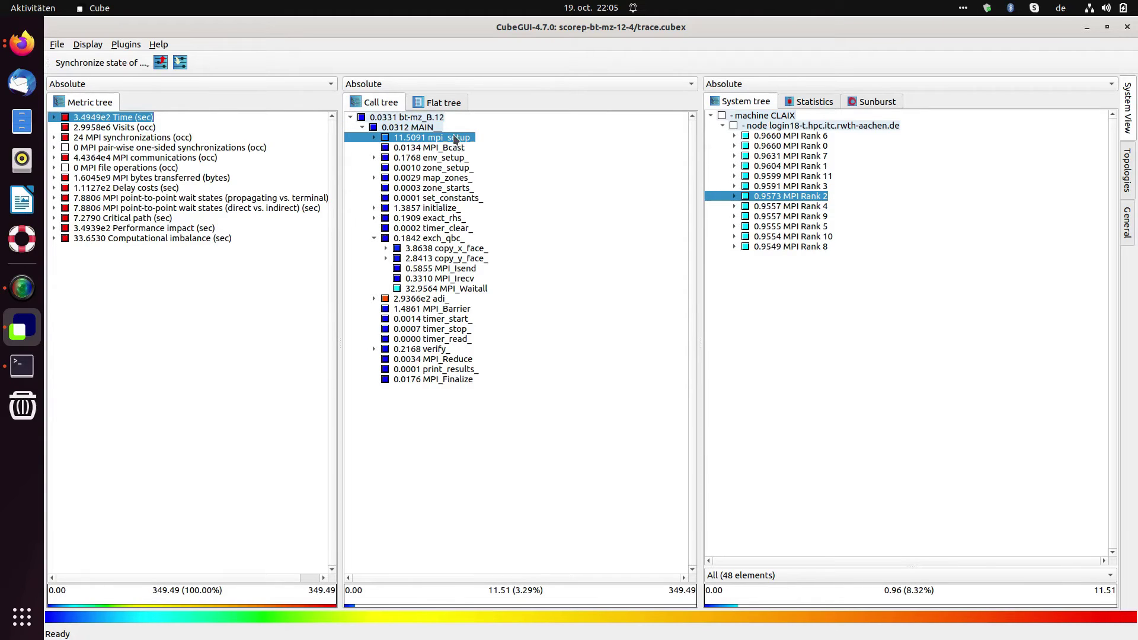
Expand mpi_setup_, go through MPI_Init, MPI_Comm_size, MPI_Comm_rank and MPI_Comm_split inside it, and collapse it again.
{"action": "left_click", "coordinate": [374, 140]}
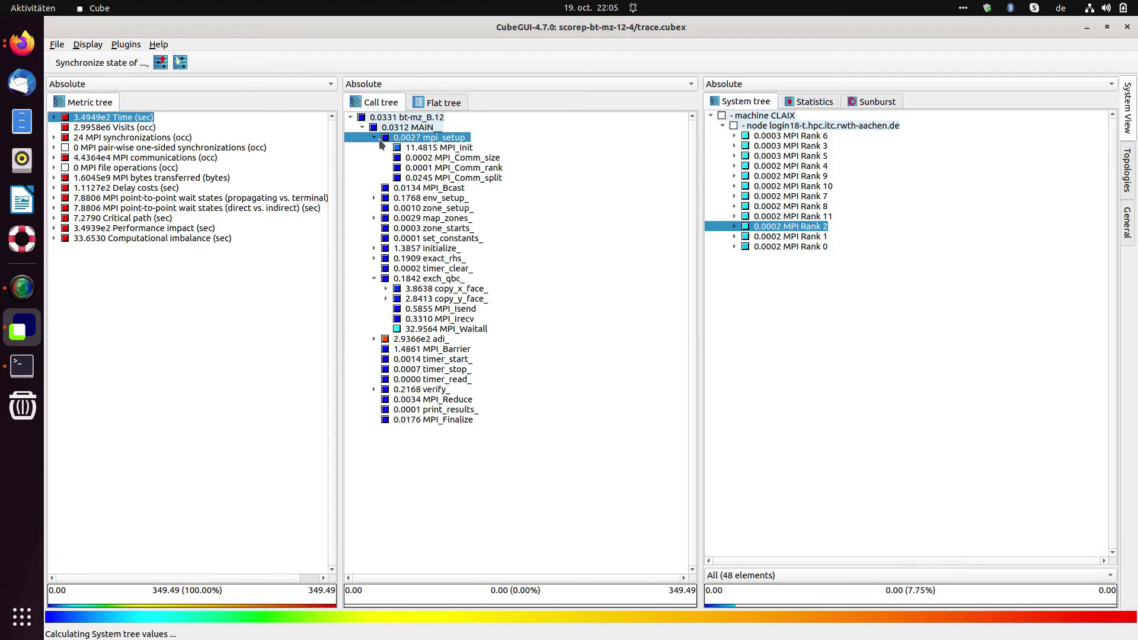
{"action": "key", "text": "Down"}
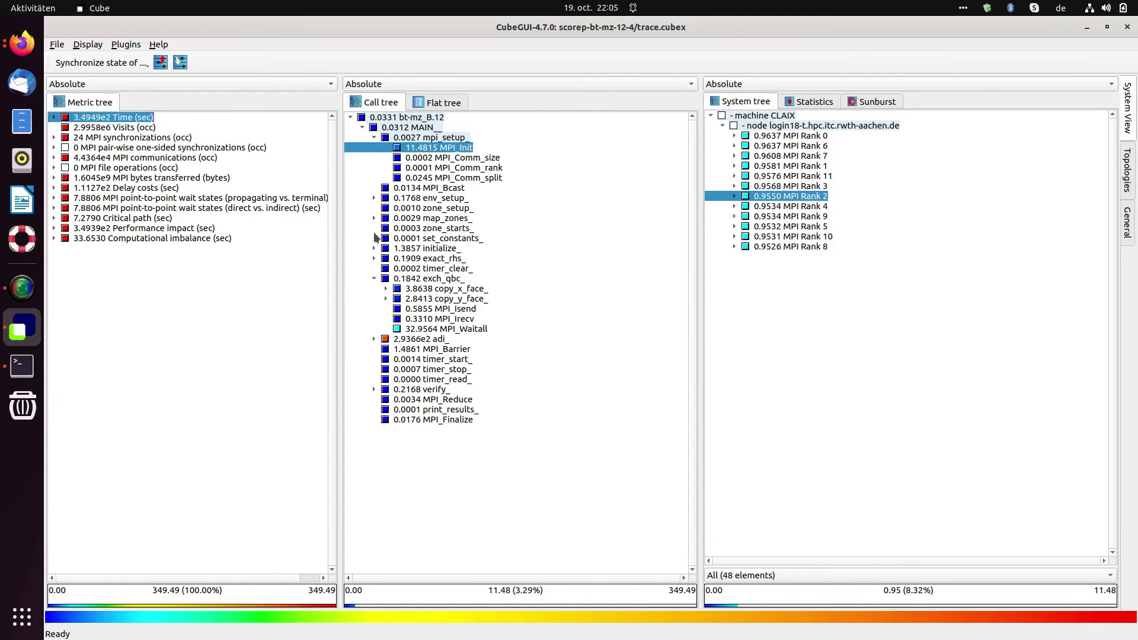
{"action": "left_click", "coordinate": [454, 160]}
{"action": "left_click", "coordinate": [463, 169]}
{"action": "left_click", "coordinate": [463, 179]}
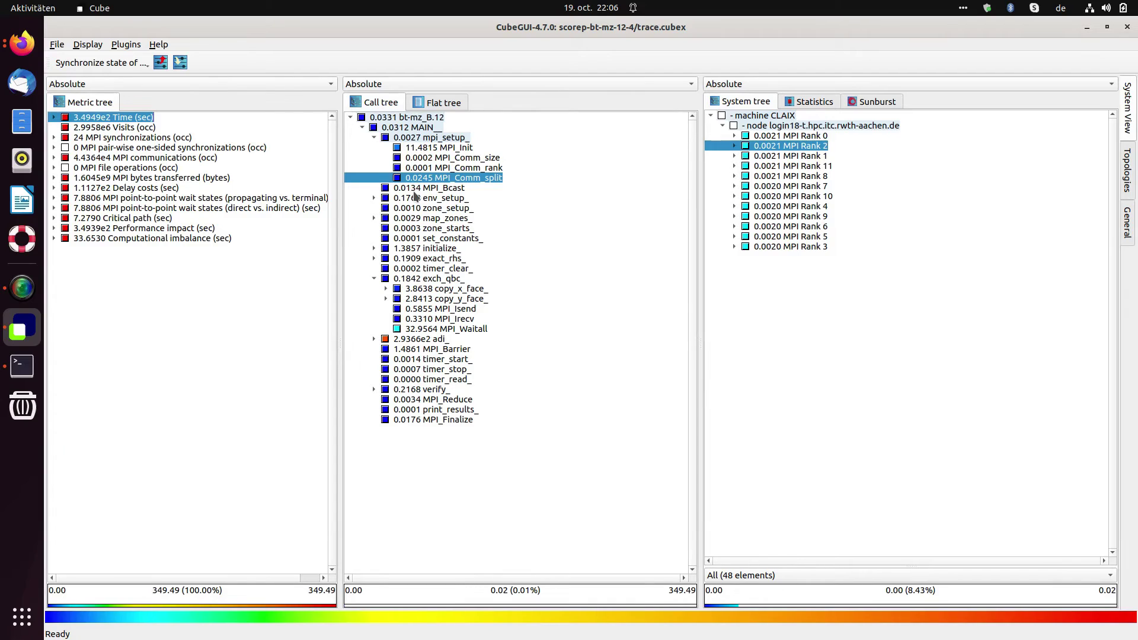
{"action": "left_click", "coordinate": [375, 137]}
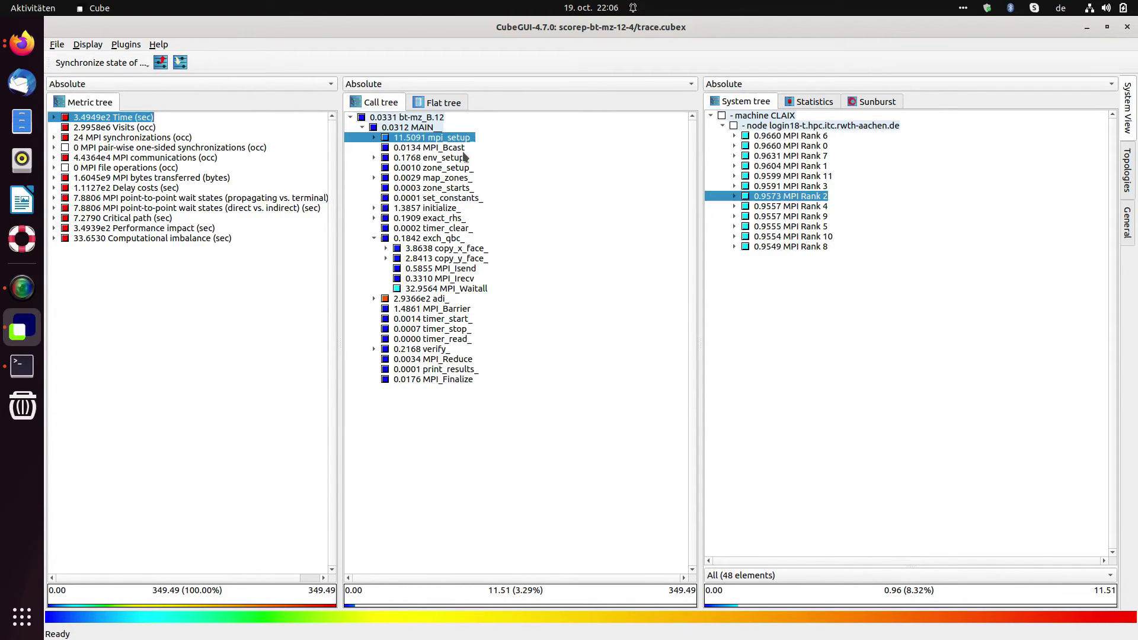
Compare the rank order for MPI_Bcast and env_setup_, ending with MPI_Bcast selected.
{"action": "left_click", "coordinate": [433, 150]}
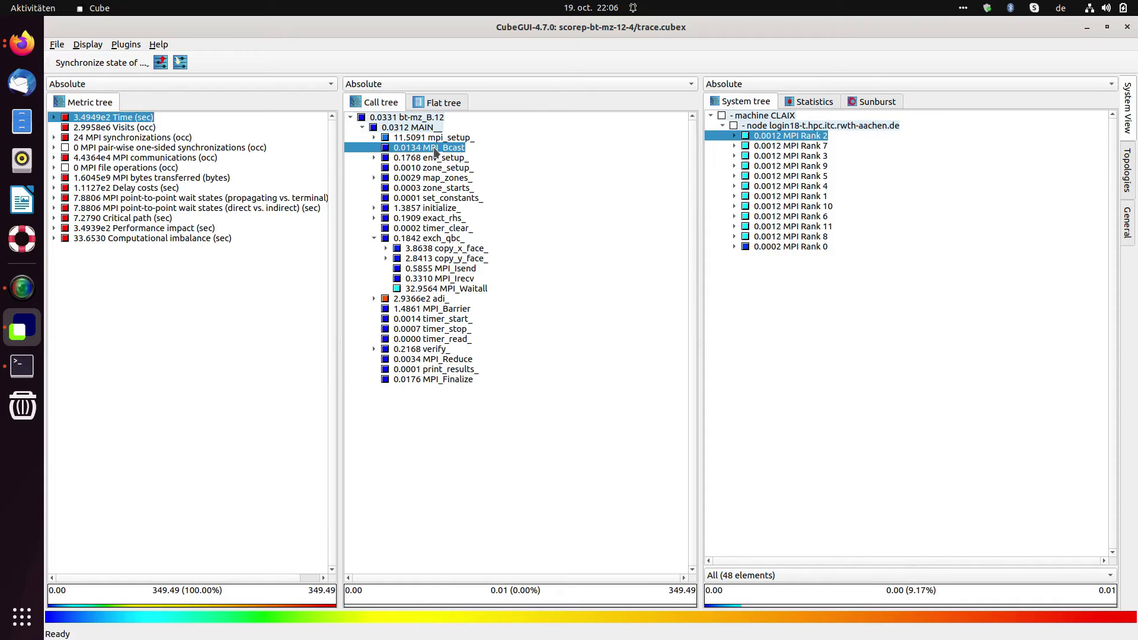
{"action": "left_click", "coordinate": [442, 159]}
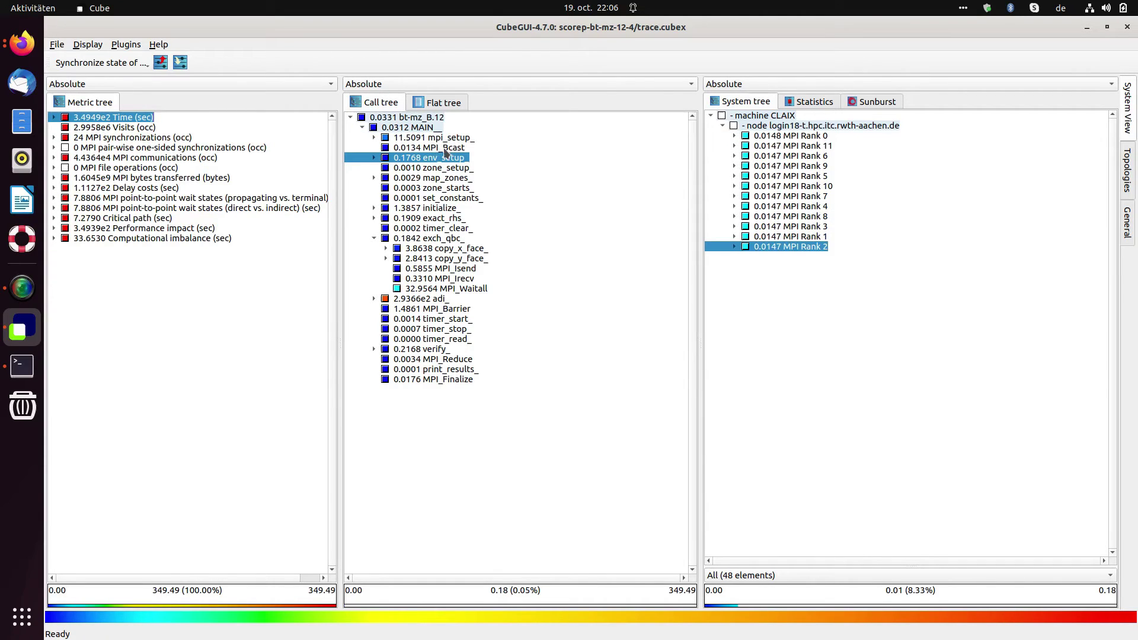
{"action": "left_click", "coordinate": [463, 148]}
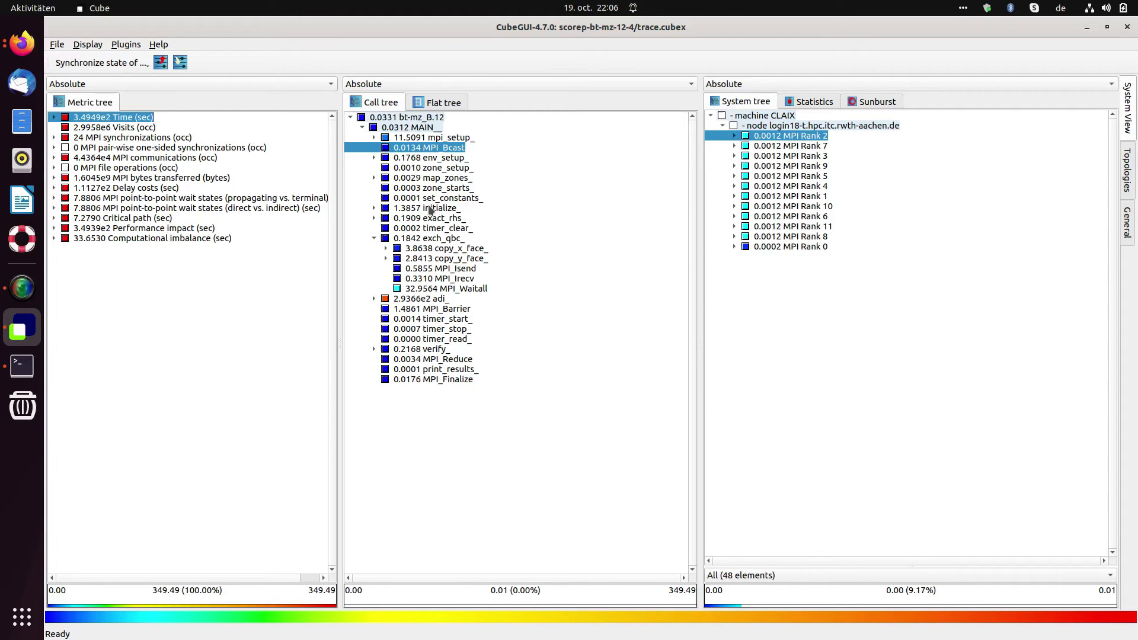
Sort the call tree by name (ascending), and check the MPI_Barrier and MPI_Bcast calls under MAIN__.
{"action": "right_click", "coordinate": [450, 427]}
{"action": "mouse_move", "coordinate": [504, 540]}
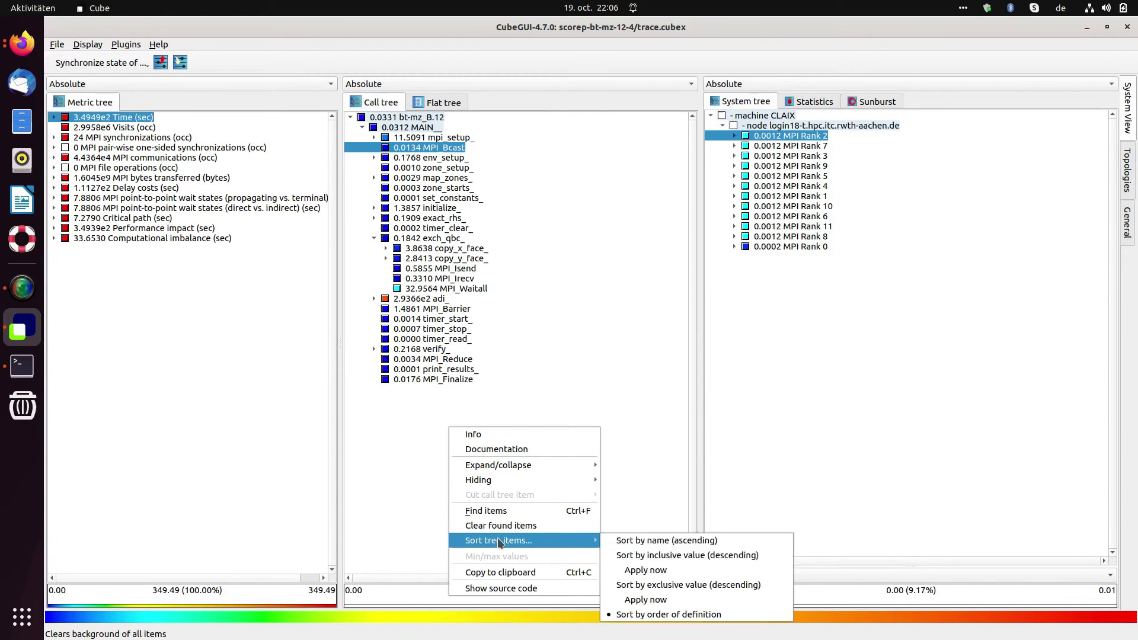
{"action": "left_click", "coordinate": [685, 536]}
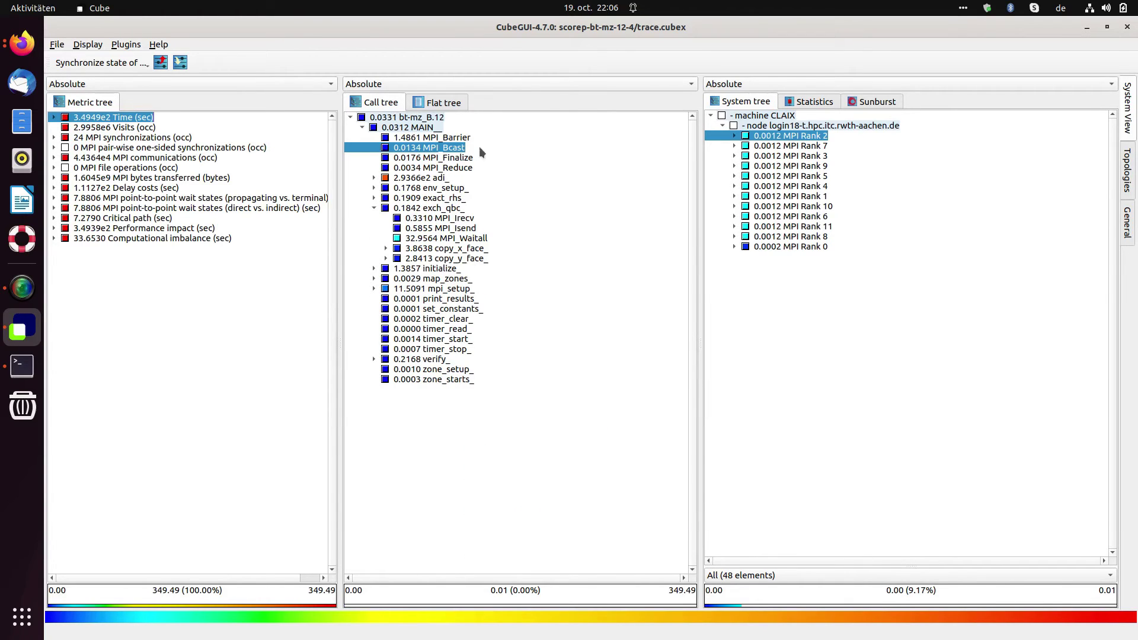
{"action": "left_click", "coordinate": [439, 138]}
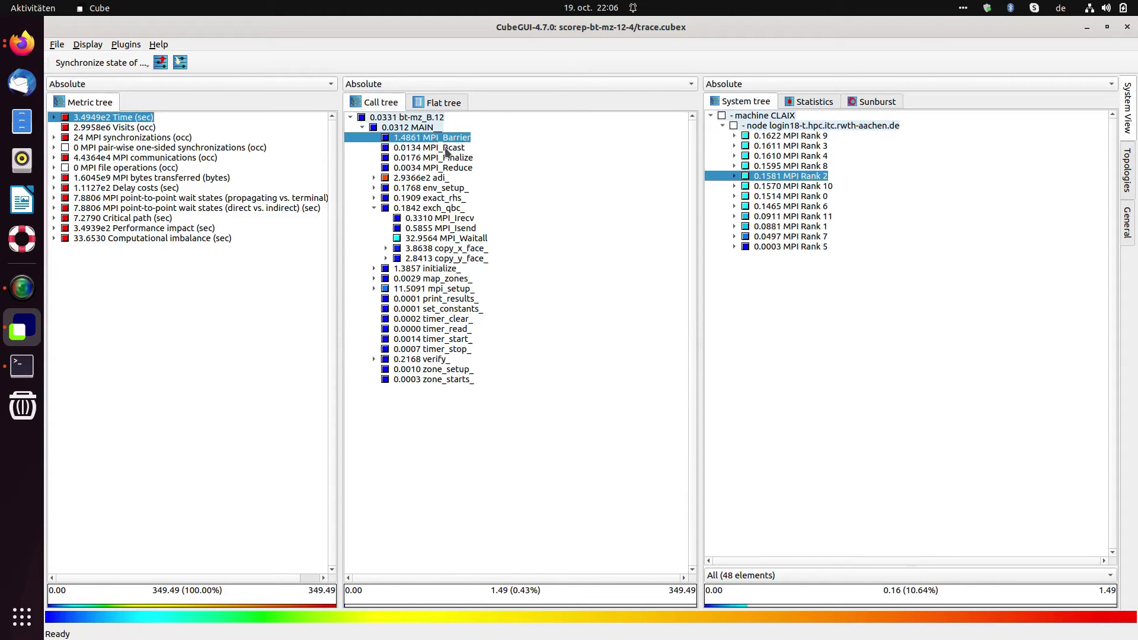
{"action": "left_click", "coordinate": [446, 149]}
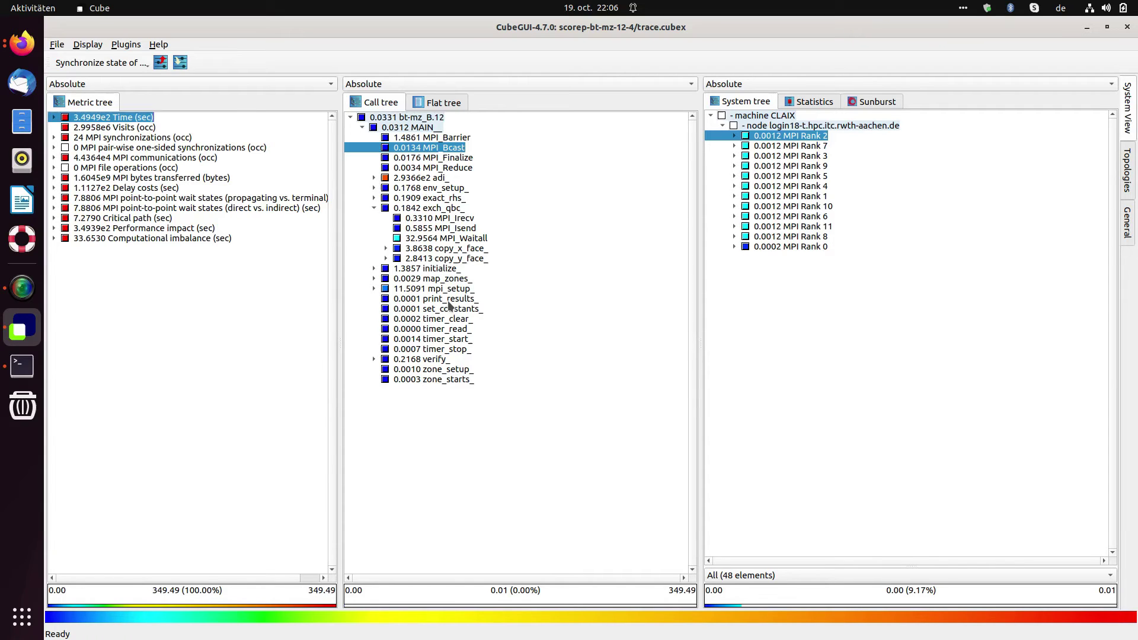
{"action": "right_click", "coordinate": [434, 411]}
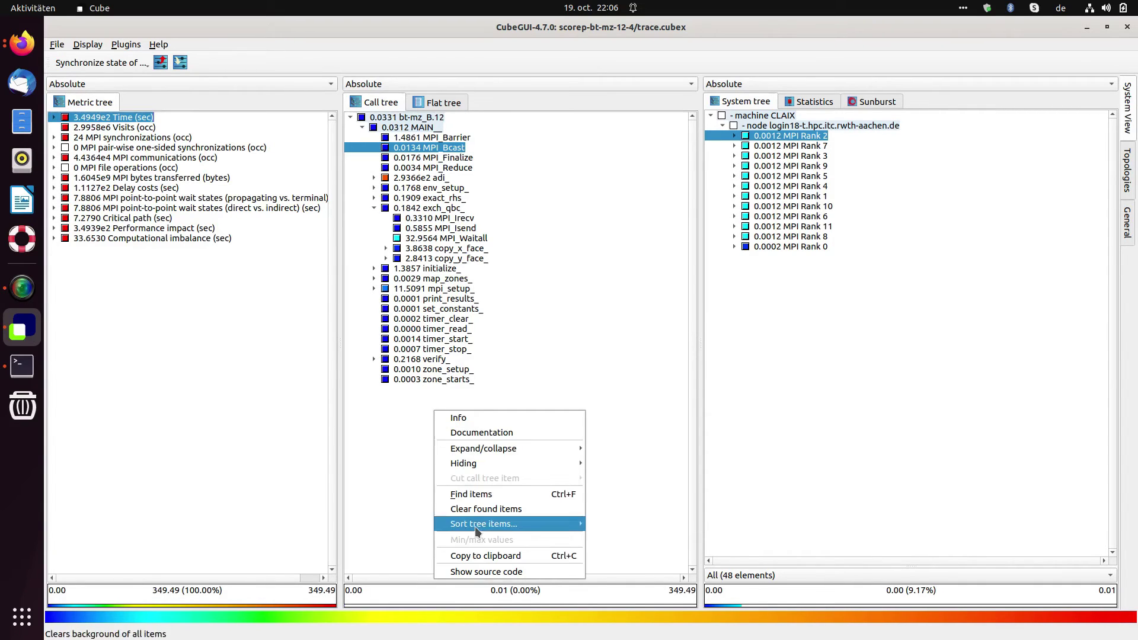
{"action": "mouse_move", "coordinate": [475, 528]}
{"action": "left_click", "coordinate": [606, 336]}
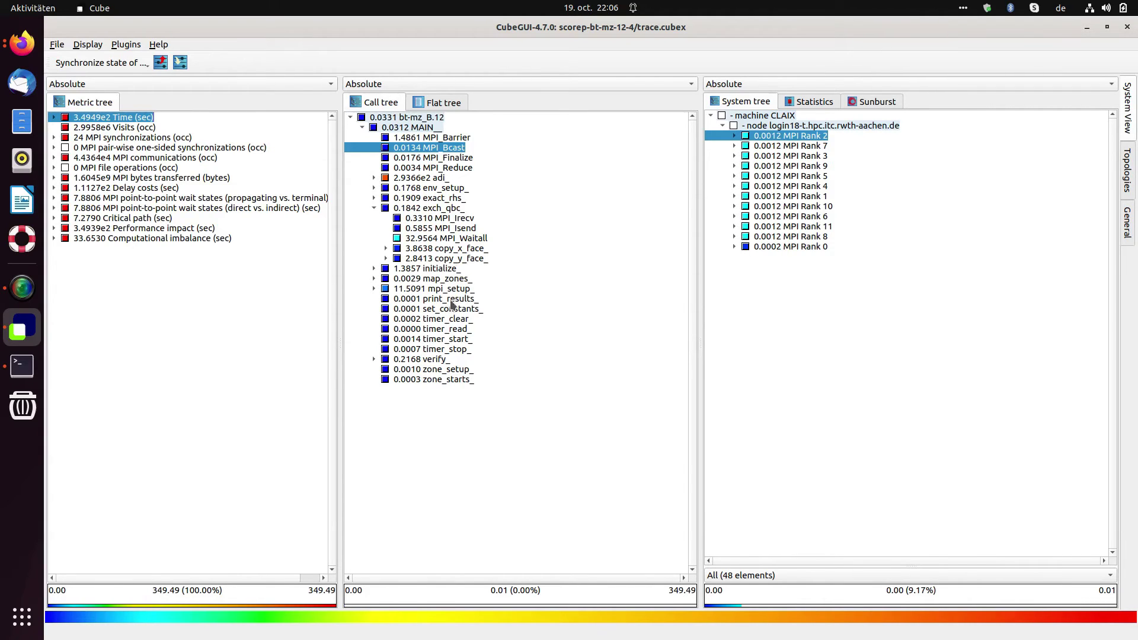
Select MPI_Barrier and after it copy_x_face_ inside exch_qbc_ in the call tree.
{"action": "left_click", "coordinate": [444, 140]}
{"action": "left_click", "coordinate": [448, 249]}
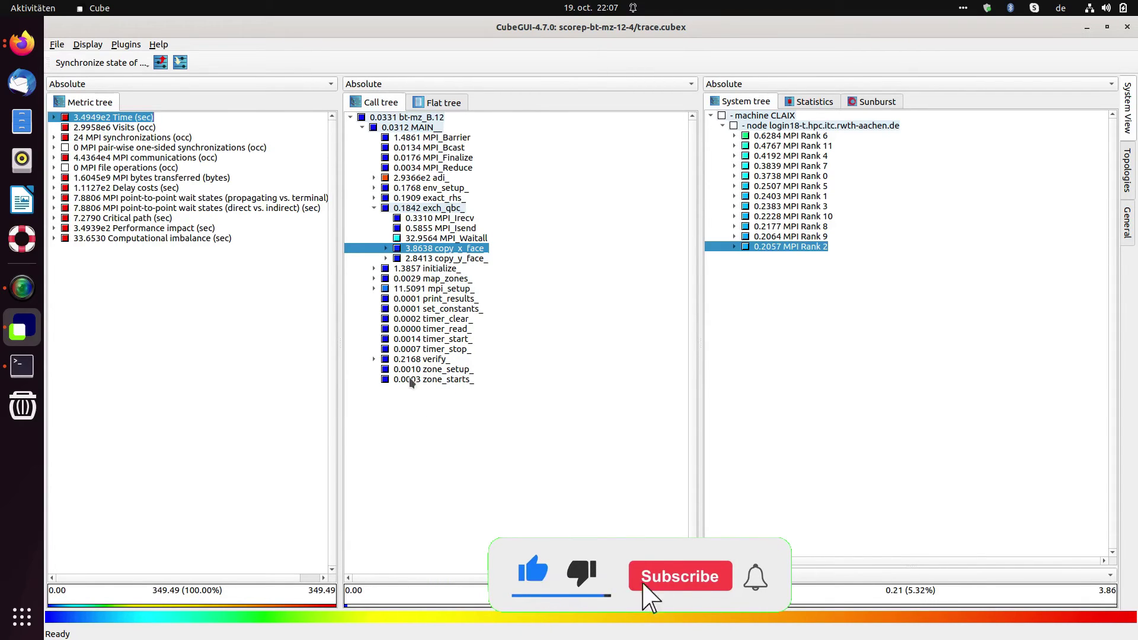
{"action": "right_click", "coordinate": [436, 408]}
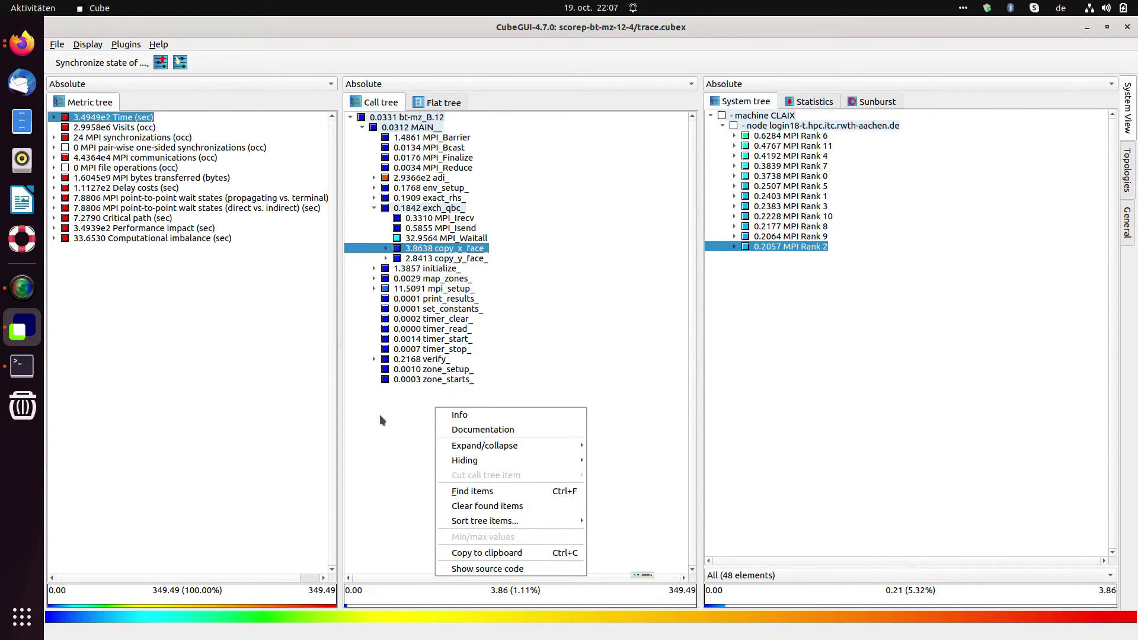
{"action": "left_click", "coordinate": [365, 428]}
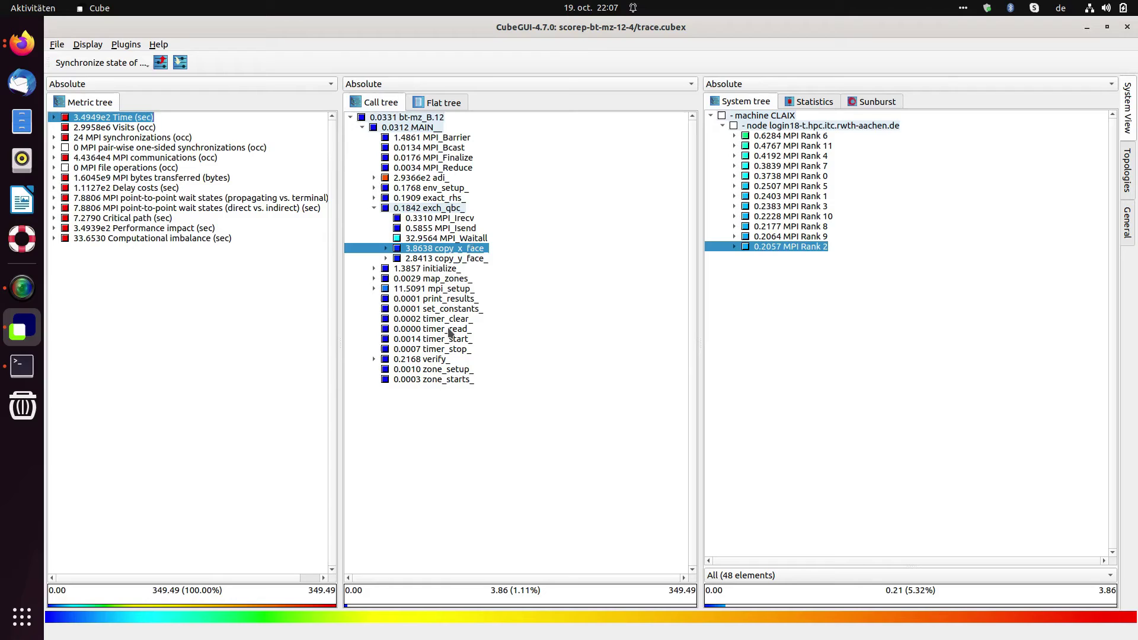
Switch to the flat tree and go through bt-mz_B.12, MAIN__ and mpi_setup_, ending with MPI_Init selected.
{"action": "left_click", "coordinate": [436, 105]}
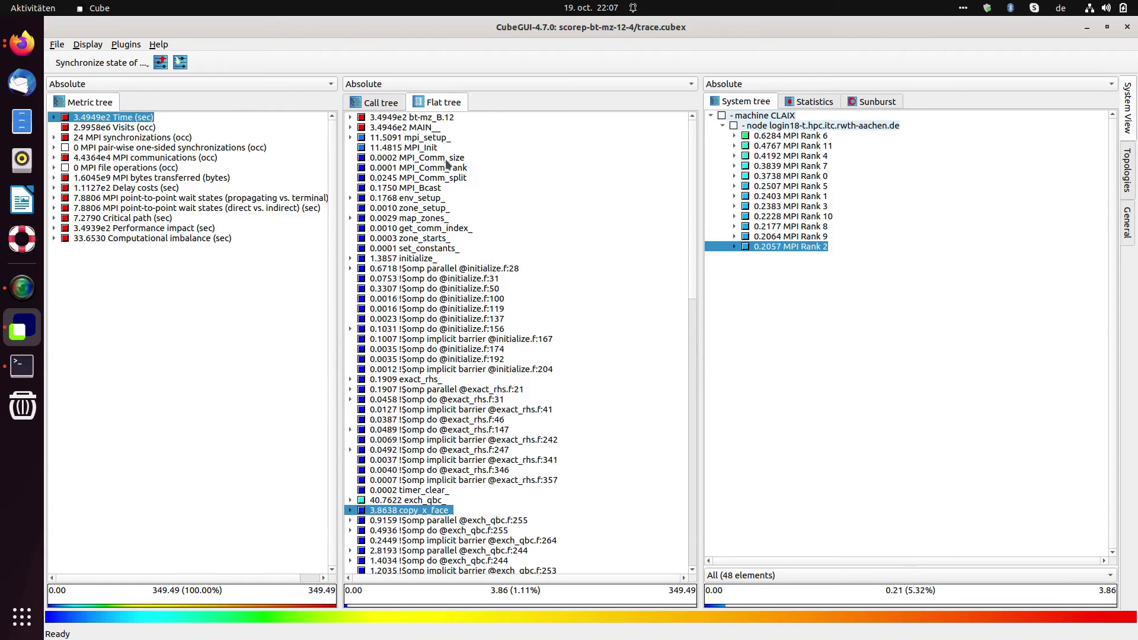
{"action": "left_click", "coordinate": [436, 119]}
{"action": "left_click", "coordinate": [433, 128]}
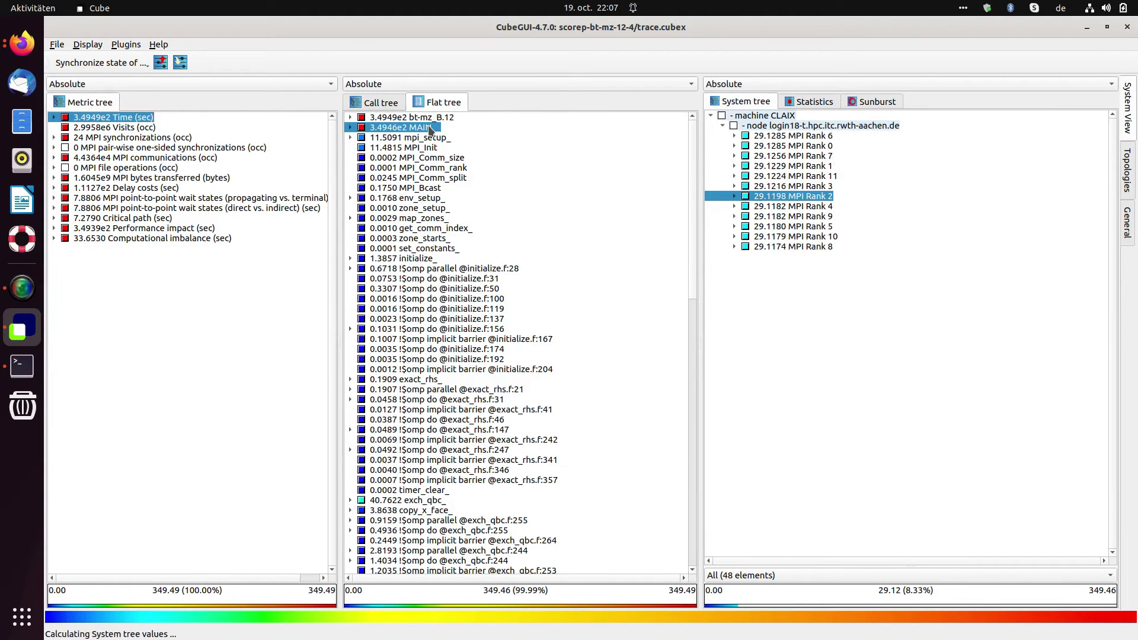
{"action": "left_click", "coordinate": [431, 137]}
{"action": "left_click", "coordinate": [431, 147]}
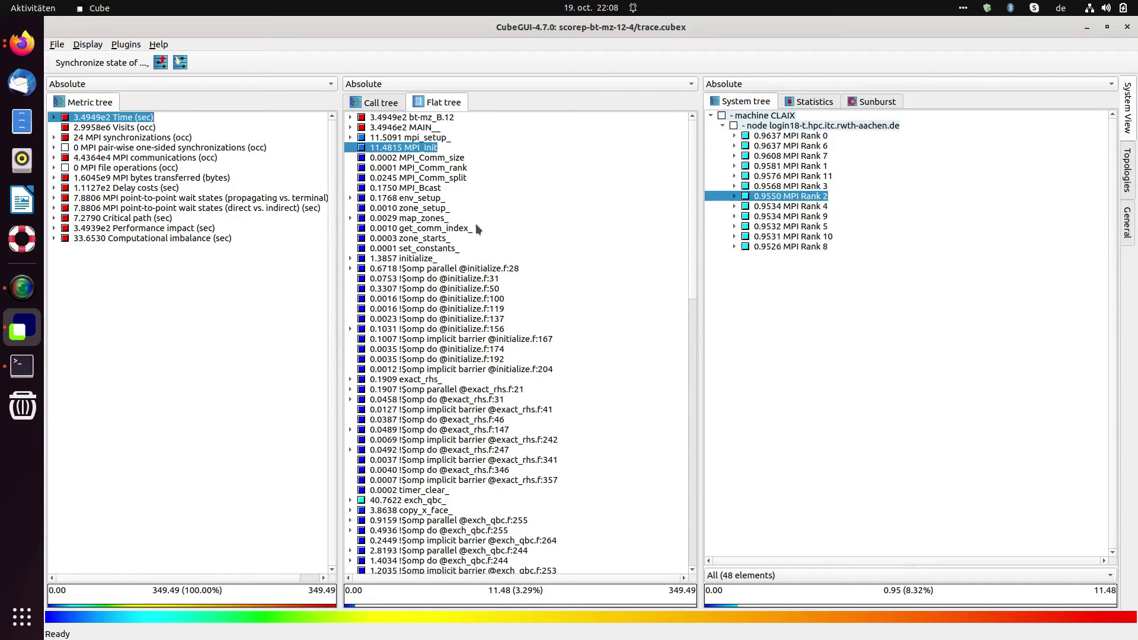
{"action": "right_click", "coordinate": [458, 158]}
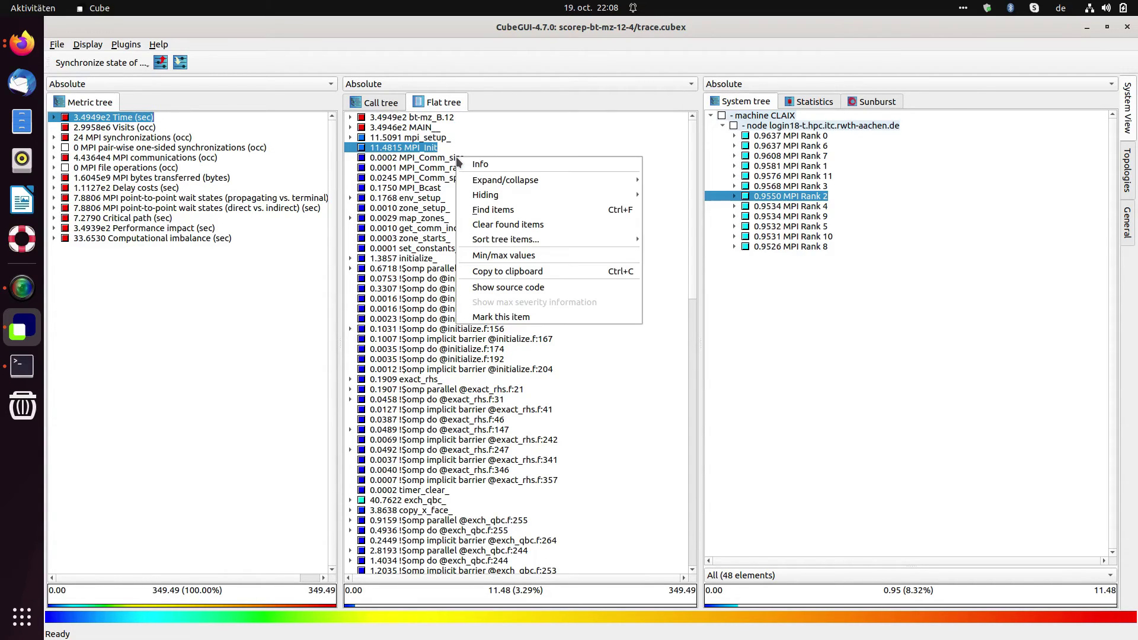
{"action": "mouse_move", "coordinate": [531, 240]}
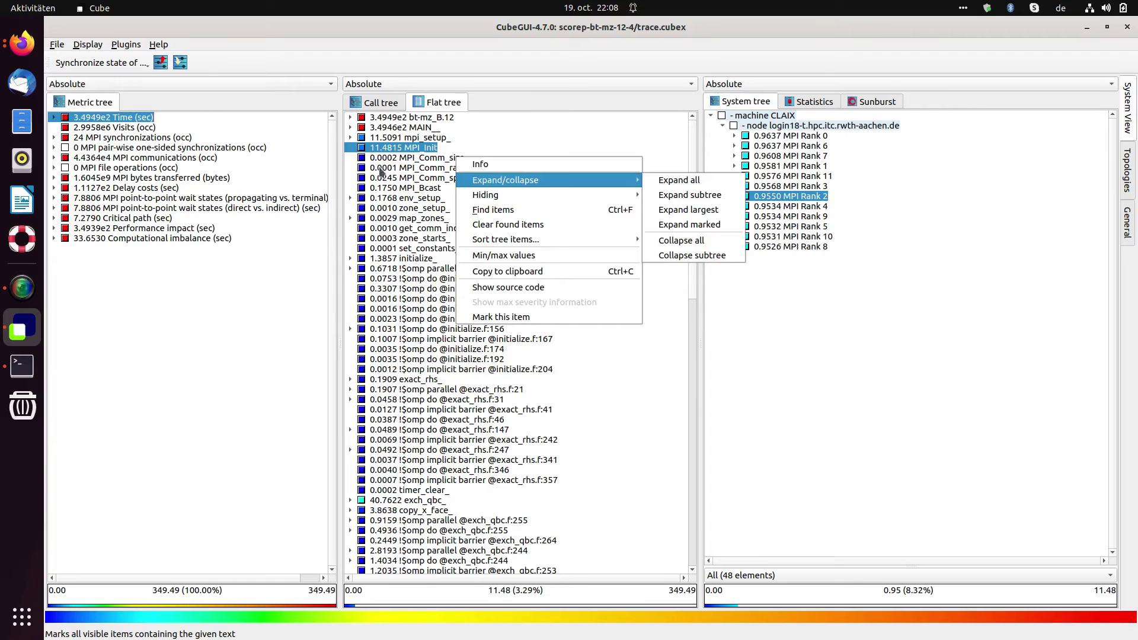
{"action": "left_click", "coordinate": [427, 175]}
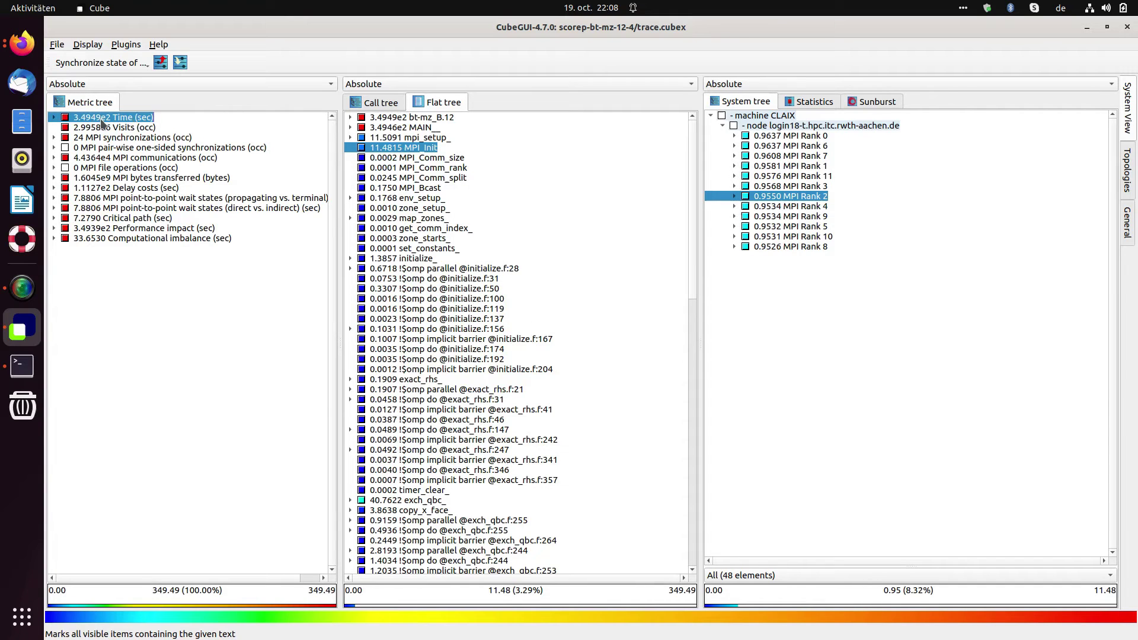
Apply a one-time sort by inclusive value (descending) to the flat tree, and select MAIN__ after checking bt-mz_B.12.
{"action": "right_click", "coordinate": [492, 166]}
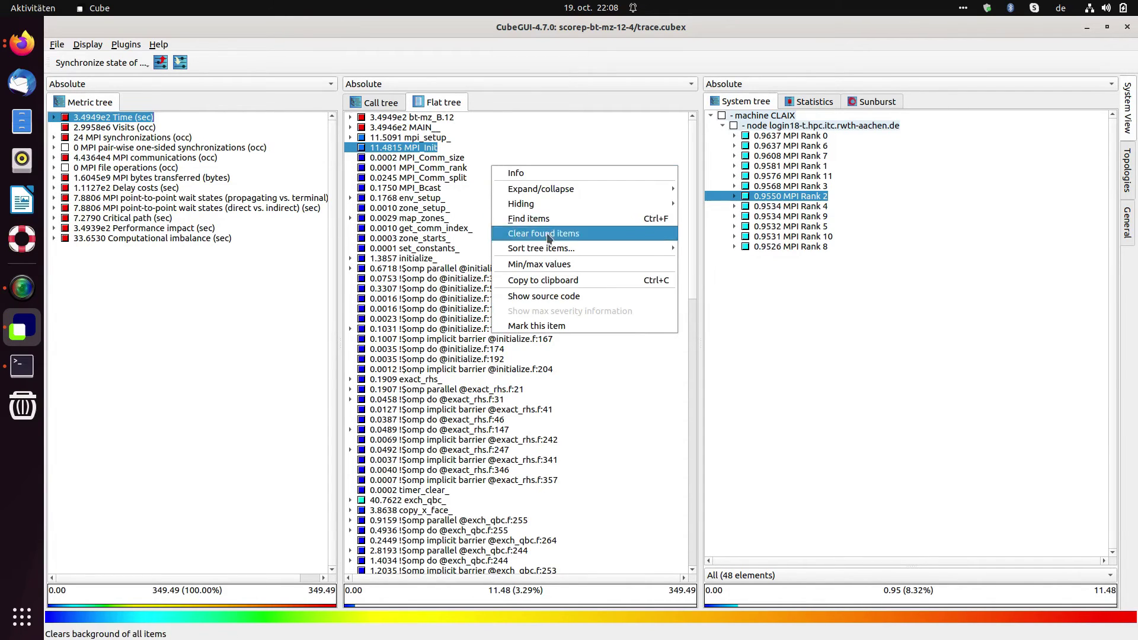
{"action": "mouse_move", "coordinate": [652, 248]}
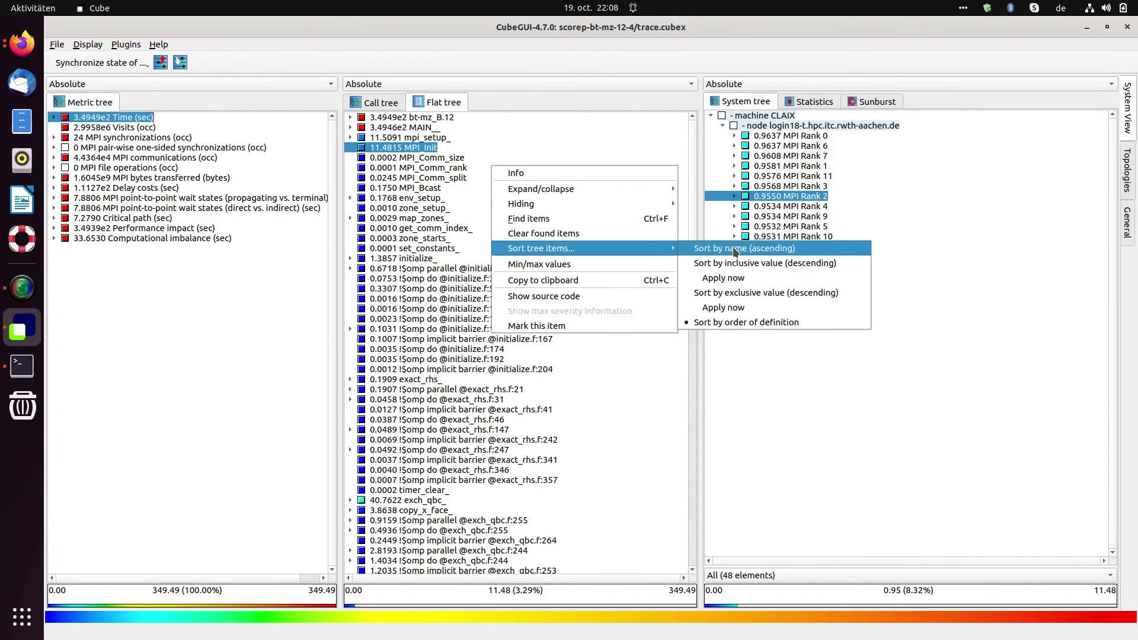
{"action": "left_click", "coordinate": [749, 278]}
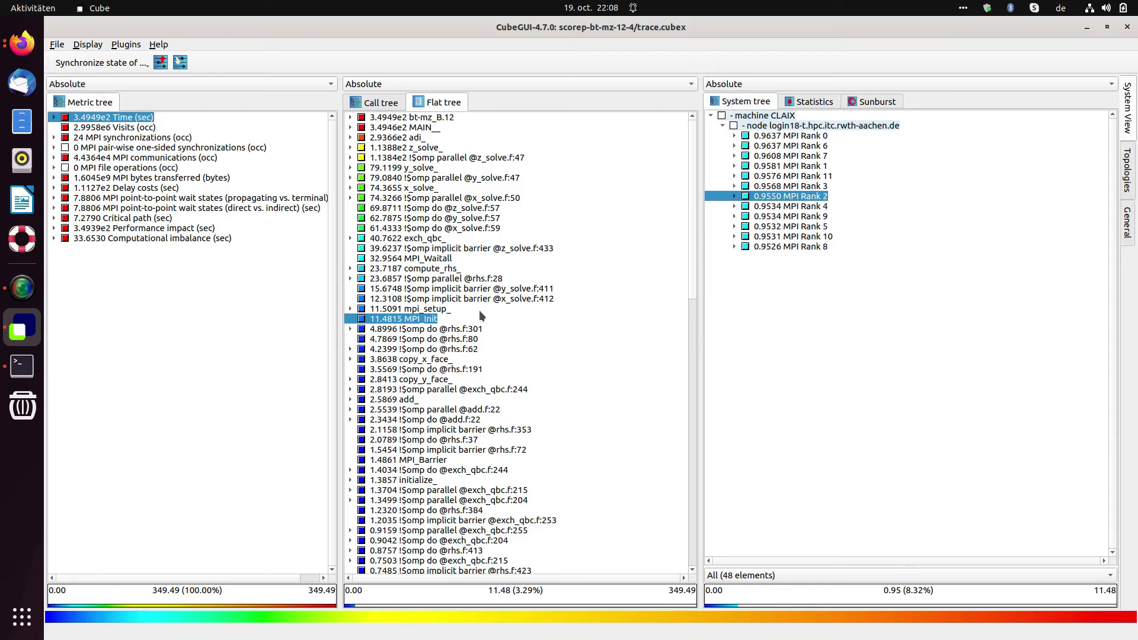
{"action": "left_click", "coordinate": [427, 119]}
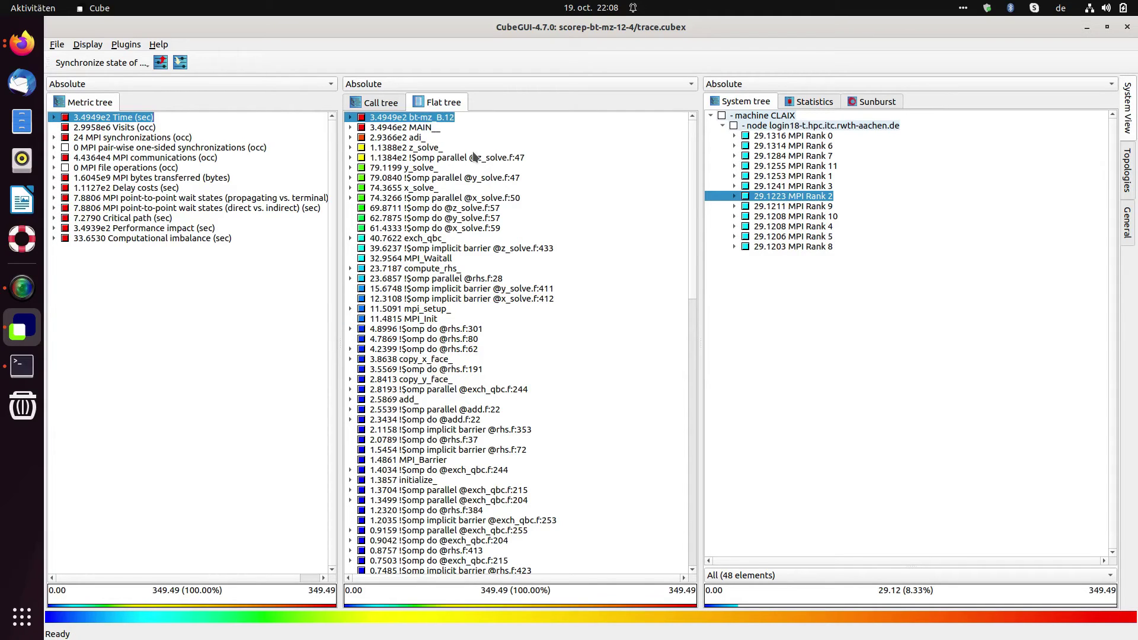
{"action": "left_click", "coordinate": [432, 128]}
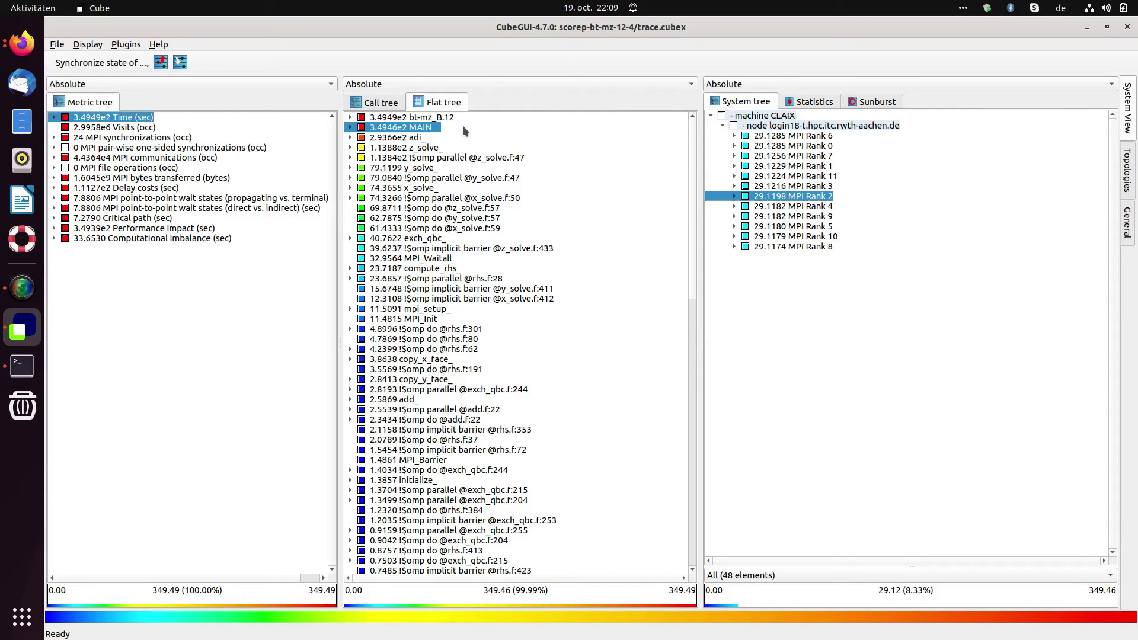
{"action": "right_click", "coordinate": [486, 129]}
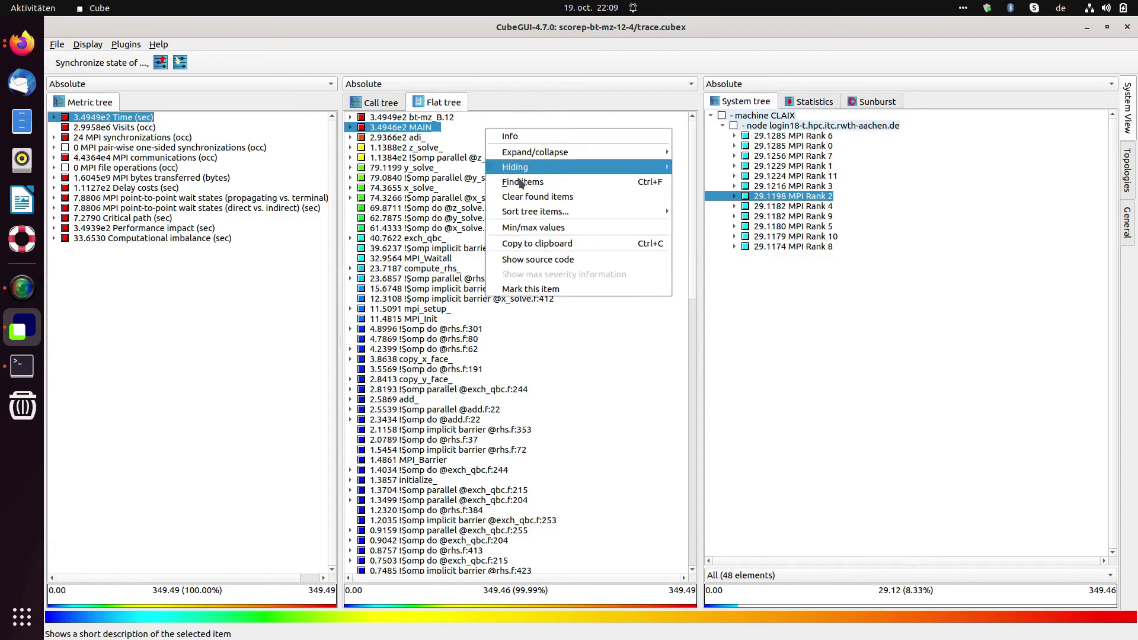
{"action": "mouse_move", "coordinate": [535, 212]}
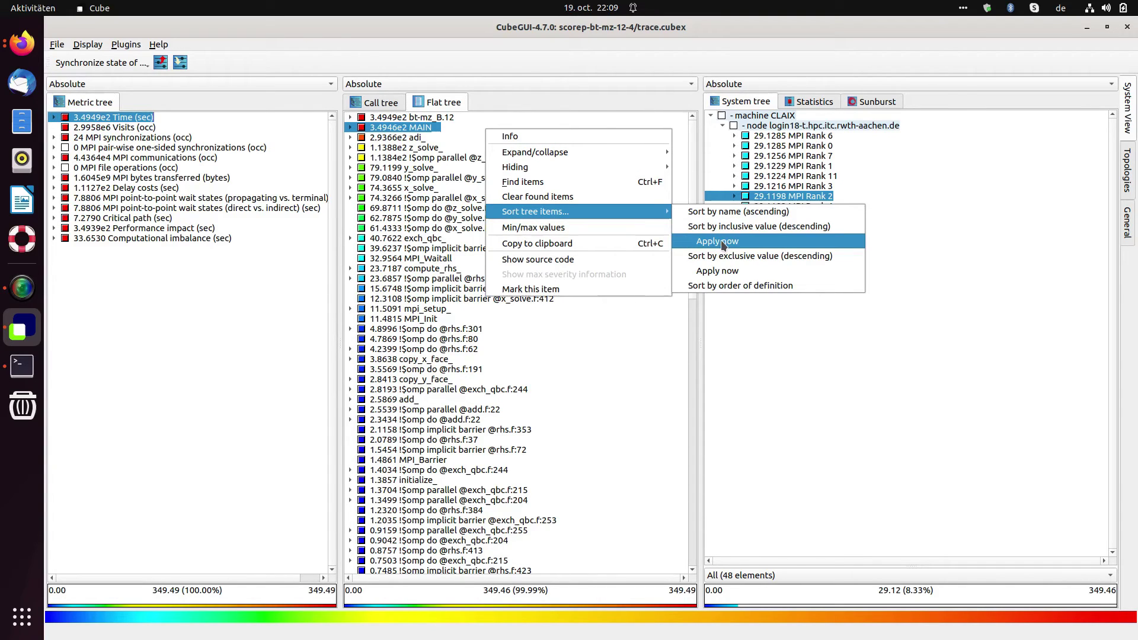
{"action": "left_click", "coordinate": [408, 201]}
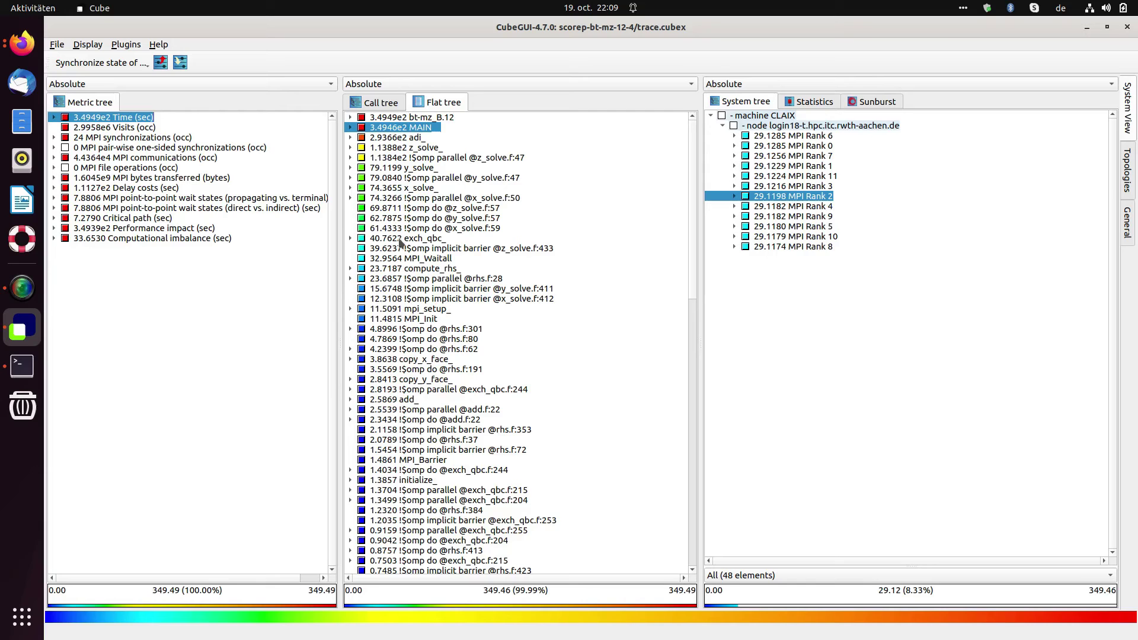
Look through the sorted flat tree down to its end, and select the Visits (occ) metric.
{"action": "scroll", "coordinate": [435, 439], "scroll_direction": "down", "scroll_amount": 9}
{"action": "scroll", "coordinate": [436, 433], "scroll_direction": "down", "scroll_amount": 6}
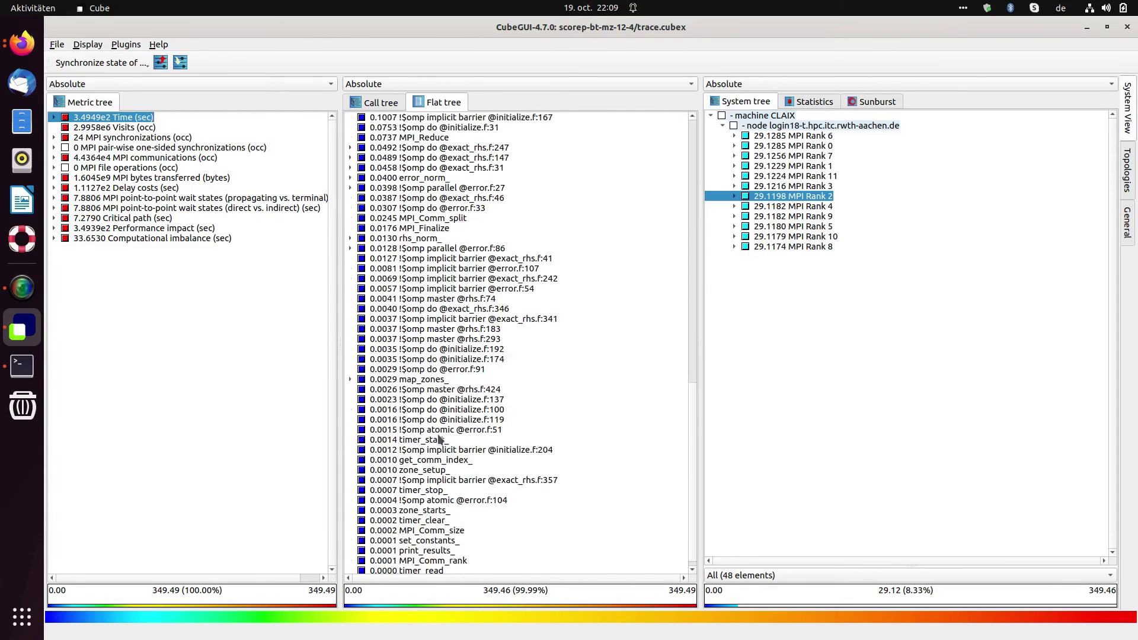
{"action": "scroll", "coordinate": [427, 373], "scroll_direction": "up", "scroll_amount": 17}
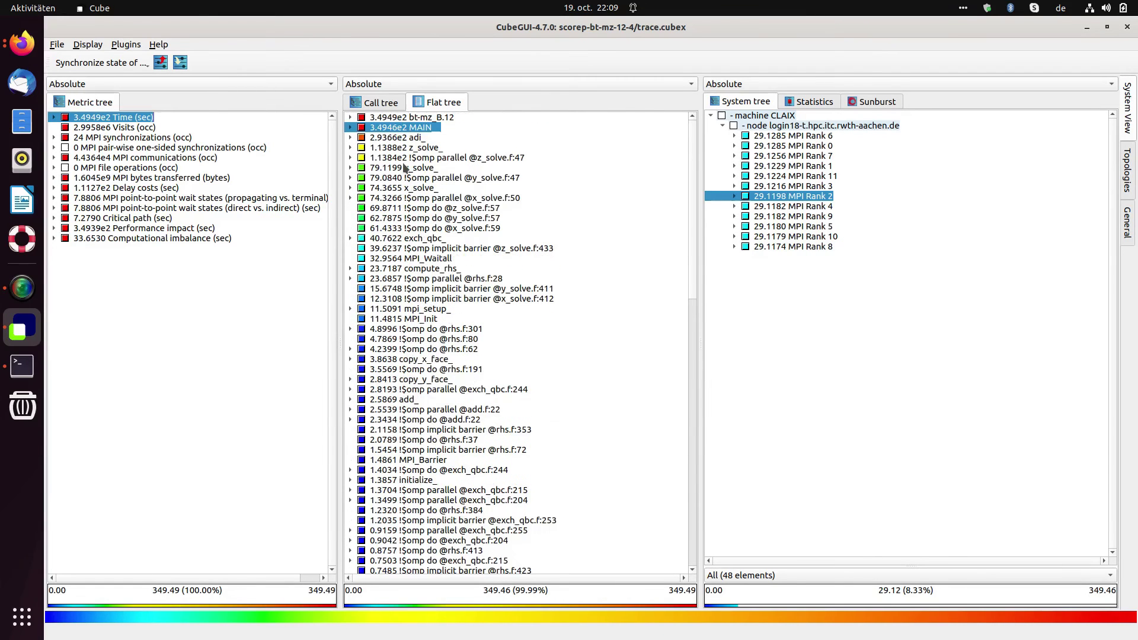
{"action": "left_click", "coordinate": [113, 128]}
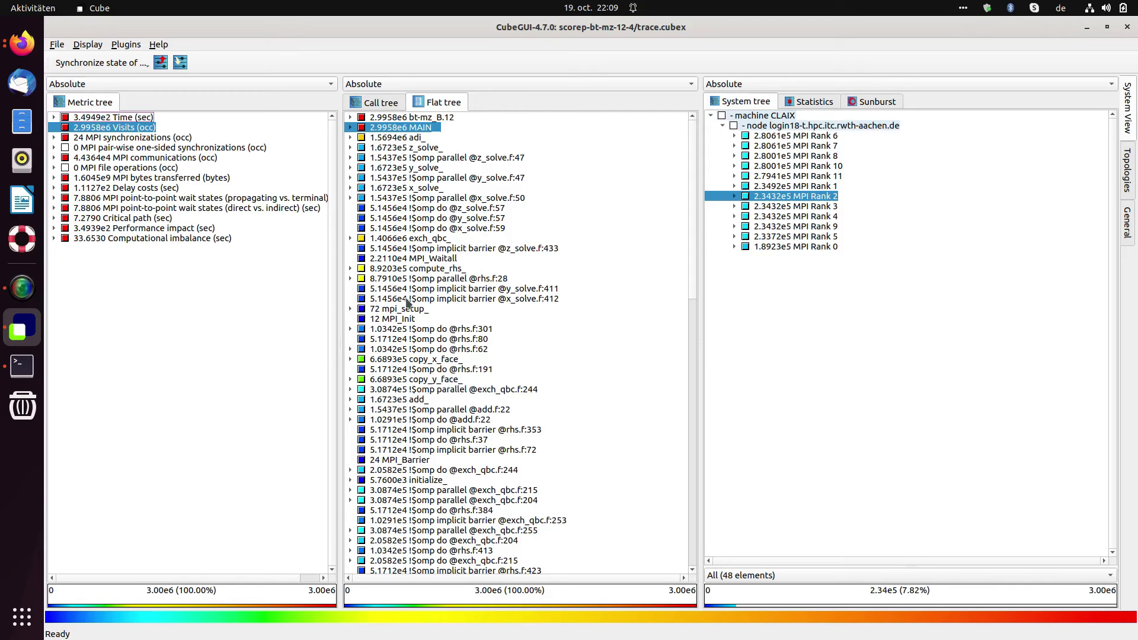
{"action": "scroll", "coordinate": [408, 311], "scroll_direction": "down", "scroll_amount": 20}
{"action": "scroll", "coordinate": [408, 312], "scroll_direction": "up", "scroll_amount": 15}
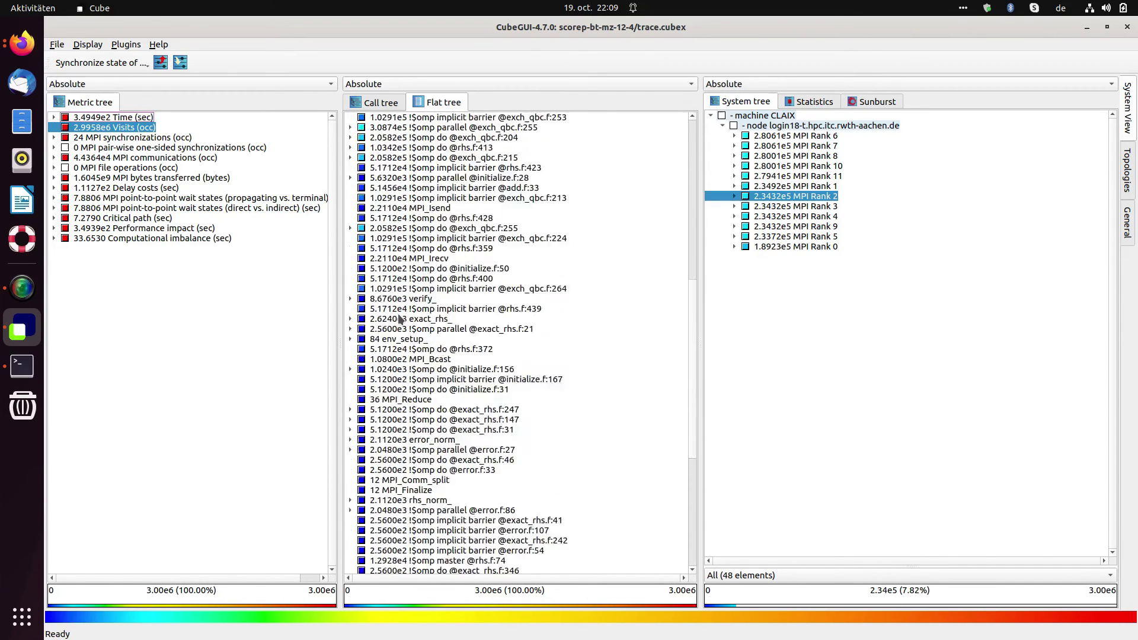
{"action": "scroll", "coordinate": [409, 306], "scroll_direction": "up", "scroll_amount": 1}
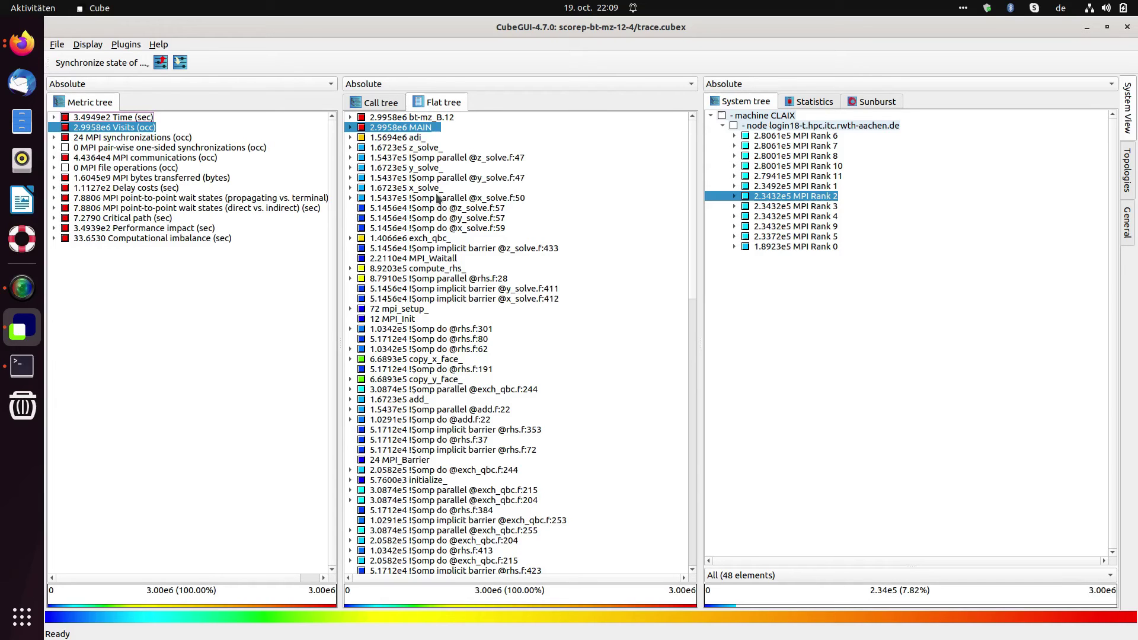
{"action": "left_click", "coordinate": [465, 208]}
{"action": "left_click", "coordinate": [457, 219]}
{"action": "left_click", "coordinate": [459, 229]}
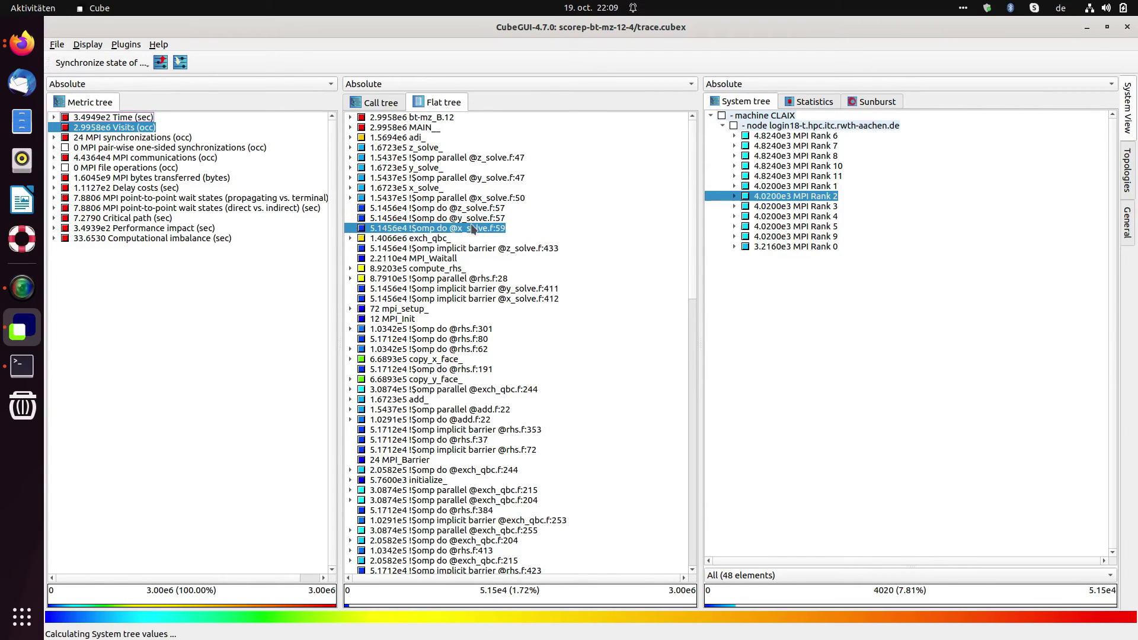
{"action": "left_click", "coordinate": [428, 212]}
{"action": "left_click", "coordinate": [429, 218]}
{"action": "left_click", "coordinate": [429, 228]}
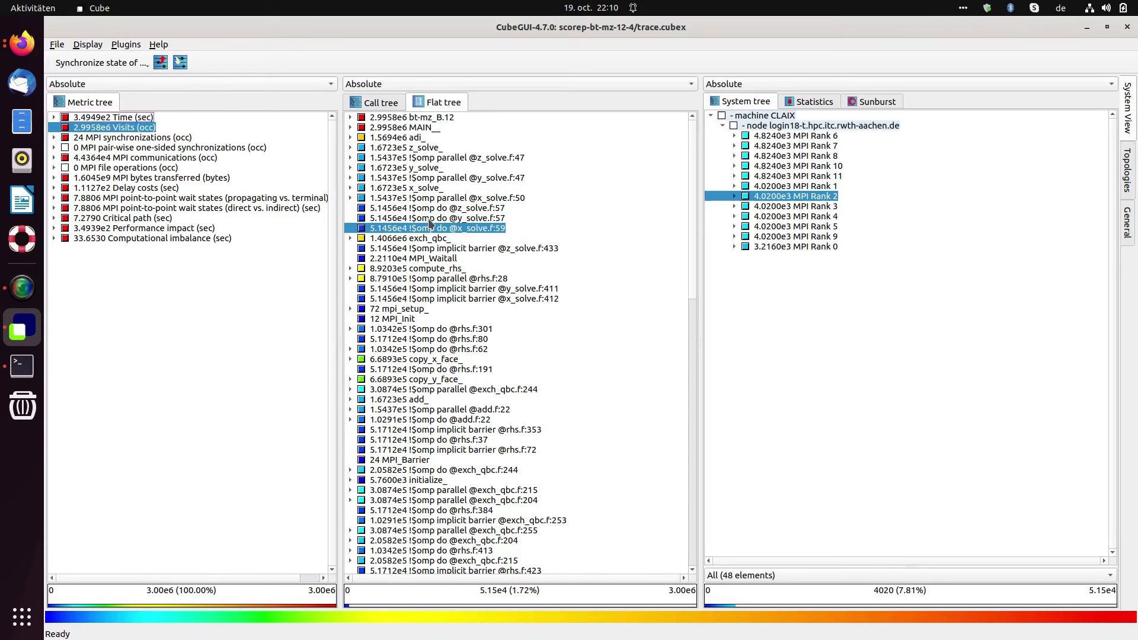
{"action": "left_click", "coordinate": [98, 118]}
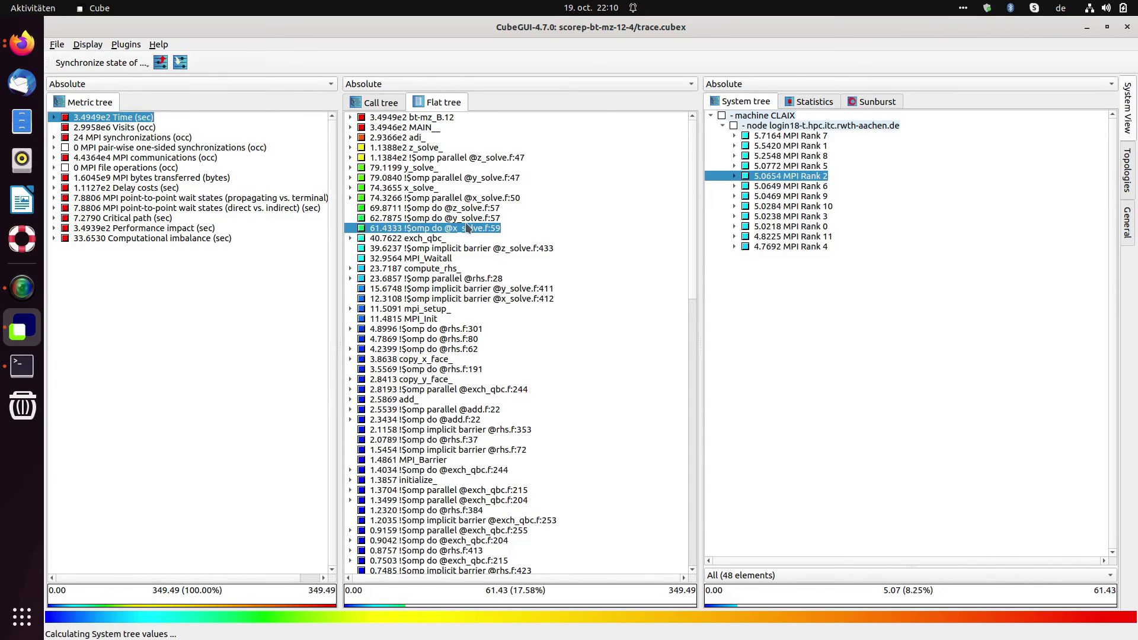
{"action": "left_click", "coordinate": [415, 208]}
{"action": "left_click", "coordinate": [409, 218]}
{"action": "left_click", "coordinate": [355, 228]}
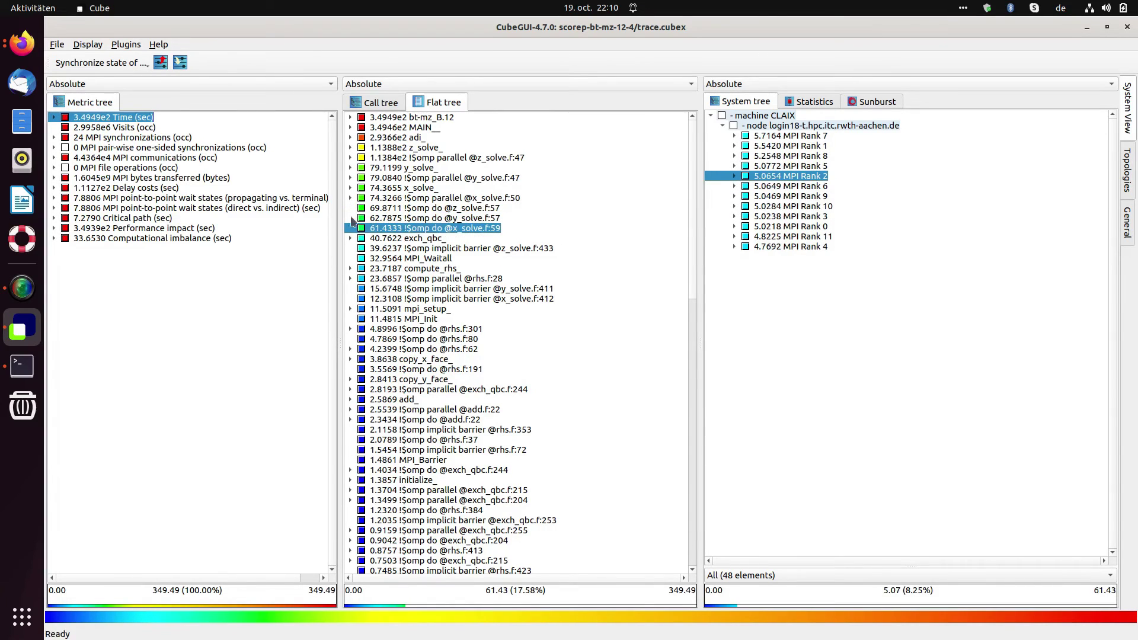
{"action": "left_click", "coordinate": [160, 189]}
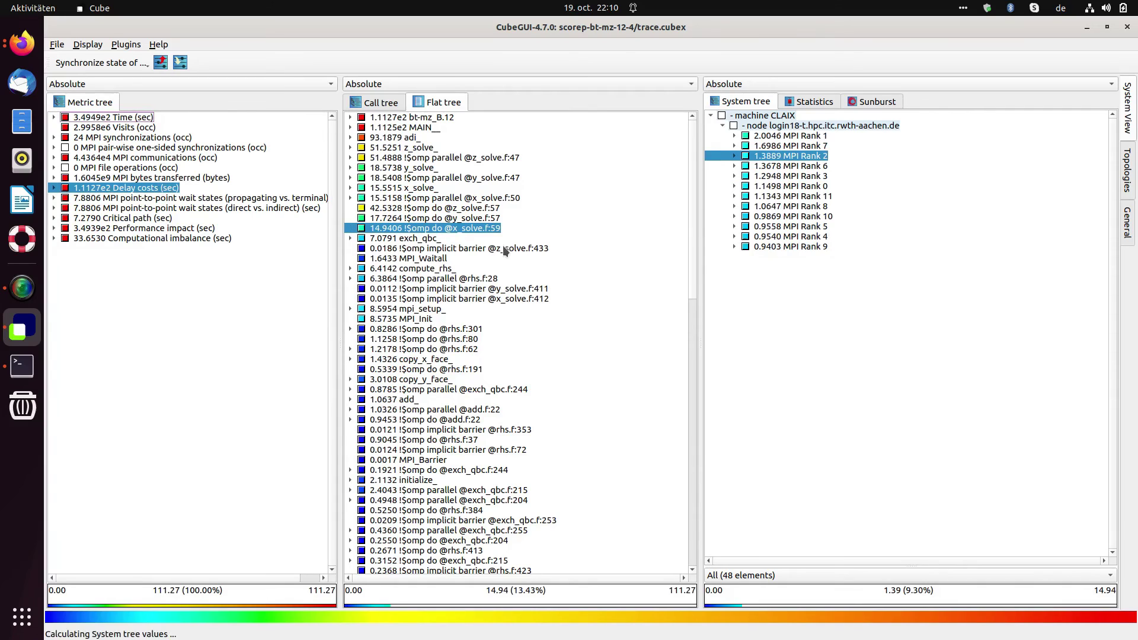
{"action": "left_click", "coordinate": [401, 209]}
{"action": "left_click", "coordinate": [402, 218]}
{"action": "left_click", "coordinate": [395, 229]}
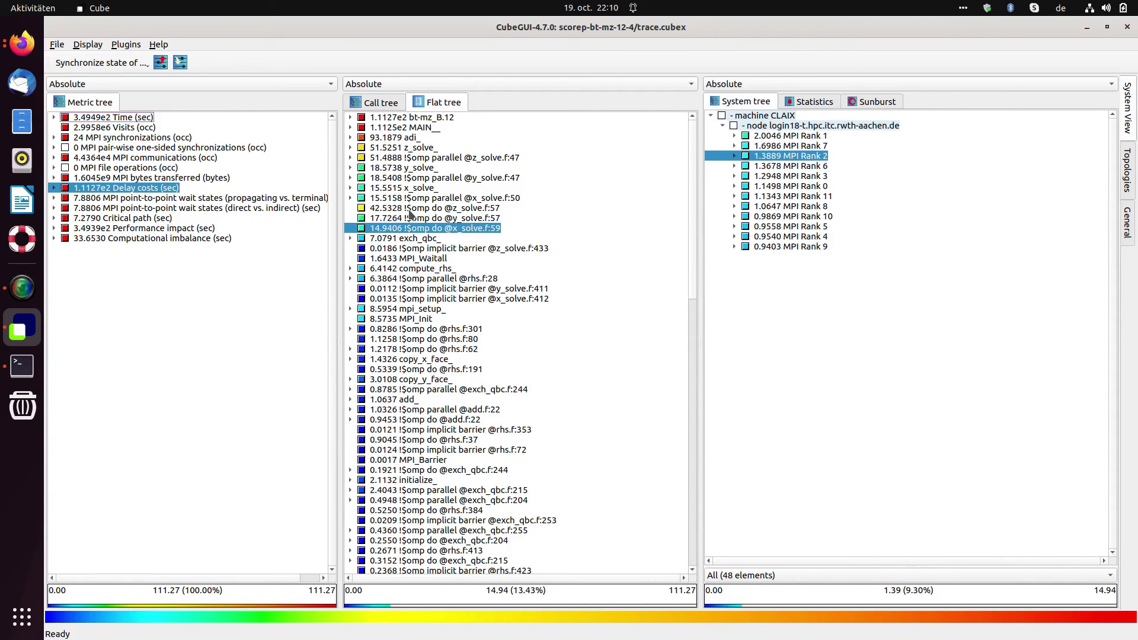
{"action": "left_click", "coordinate": [412, 209]}
{"action": "left_click", "coordinate": [416, 219]}
{"action": "left_click", "coordinate": [421, 229]}
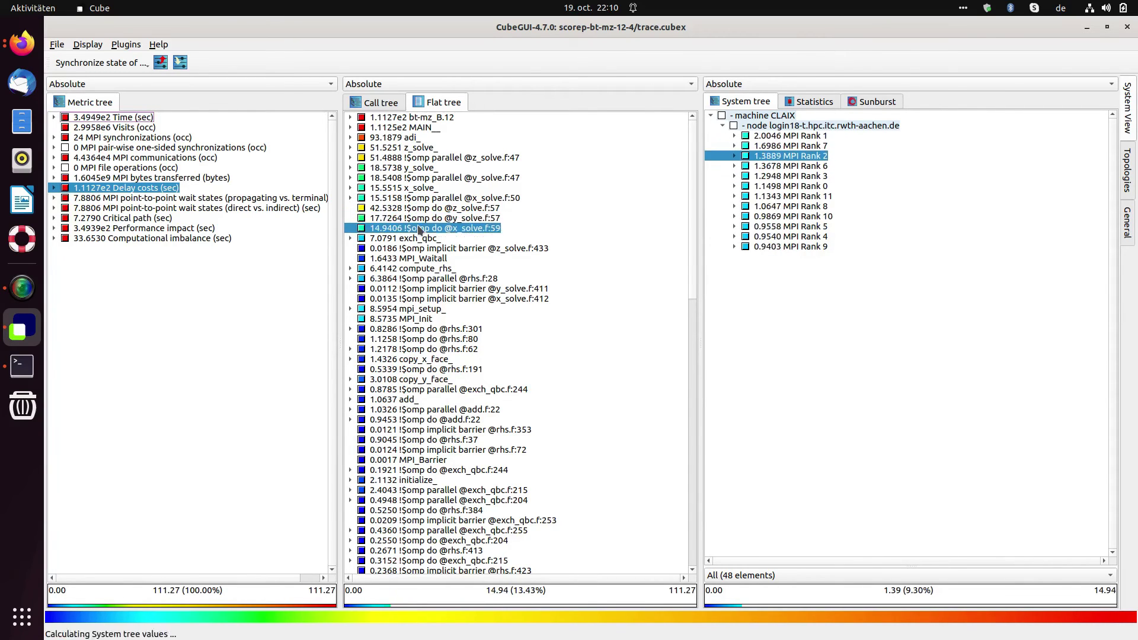
{"action": "left_click", "coordinate": [377, 209]}
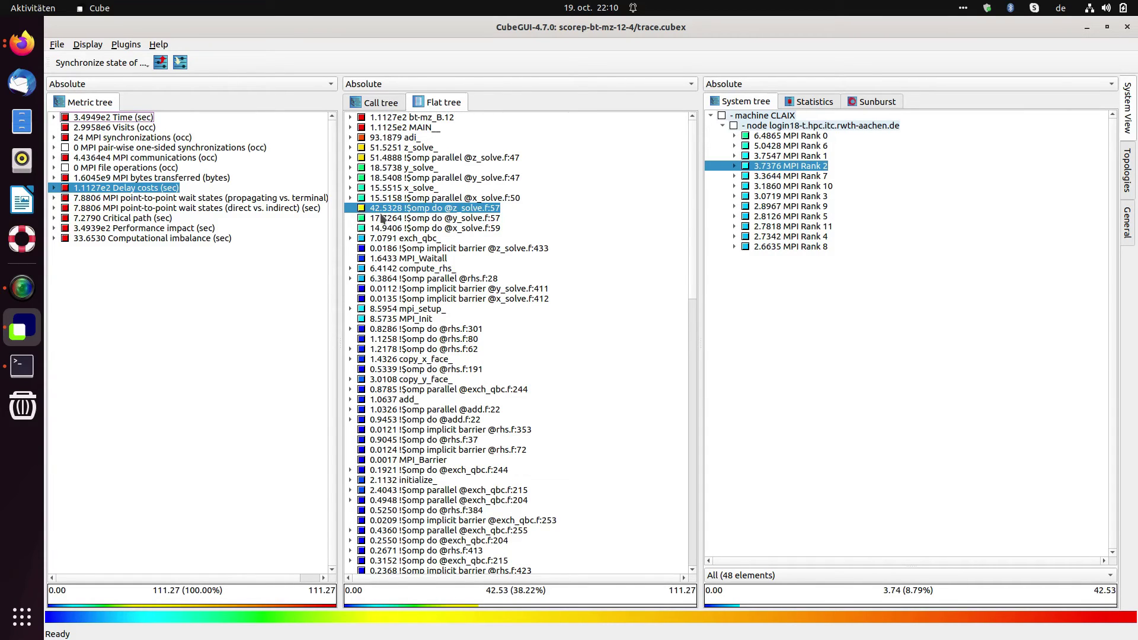
{"action": "left_click", "coordinate": [379, 219]}
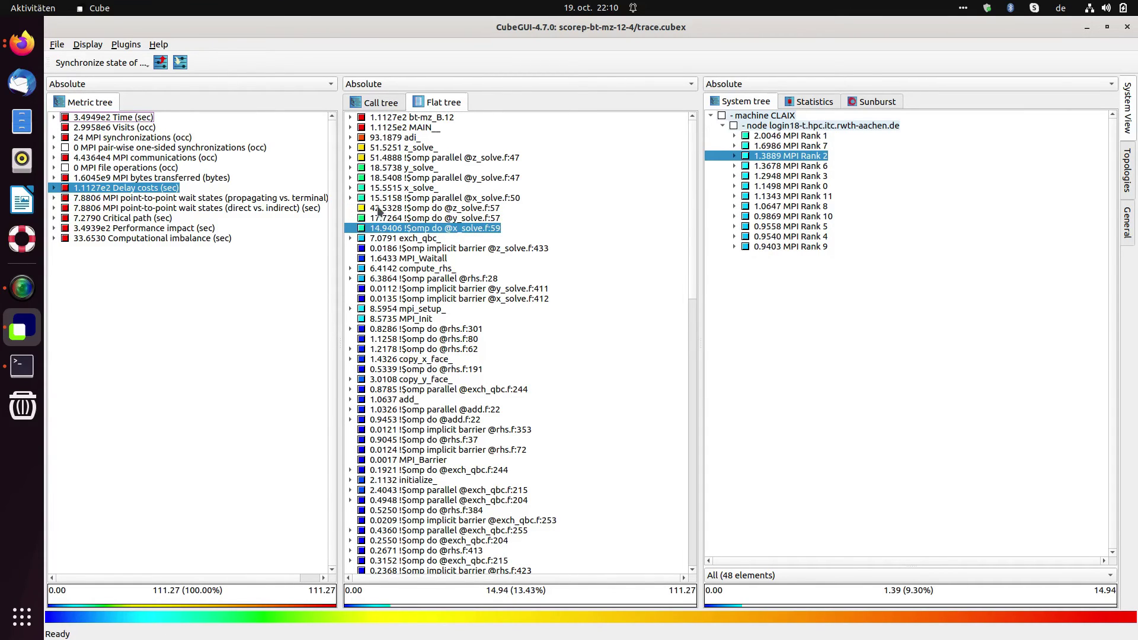
{"action": "left_click", "coordinate": [381, 211]}
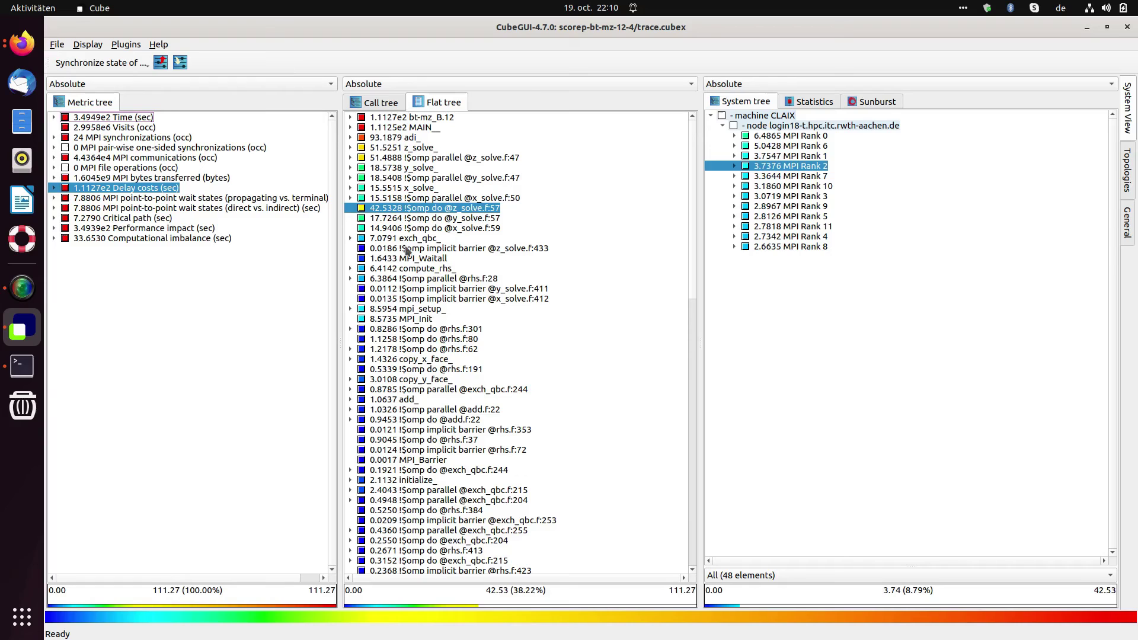
Set the flat tree to sort permanently by inclusive value (descending), and check the active sort option.
{"action": "right_click", "coordinate": [428, 208]}
{"action": "mouse_move", "coordinate": [473, 291]}
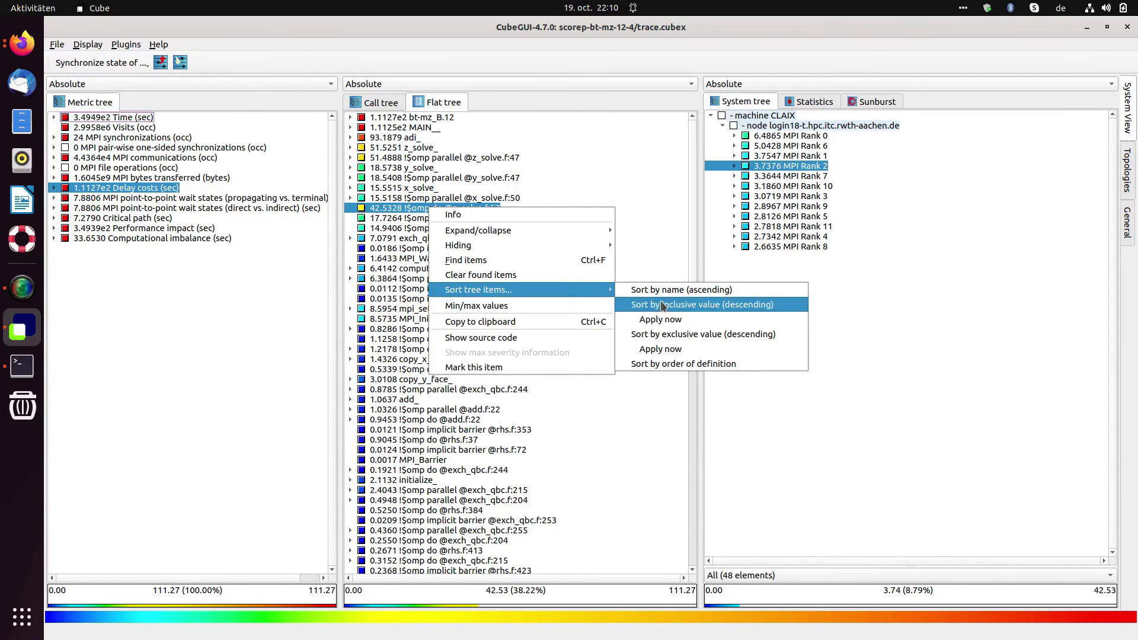
{"action": "left_click", "coordinate": [663, 305]}
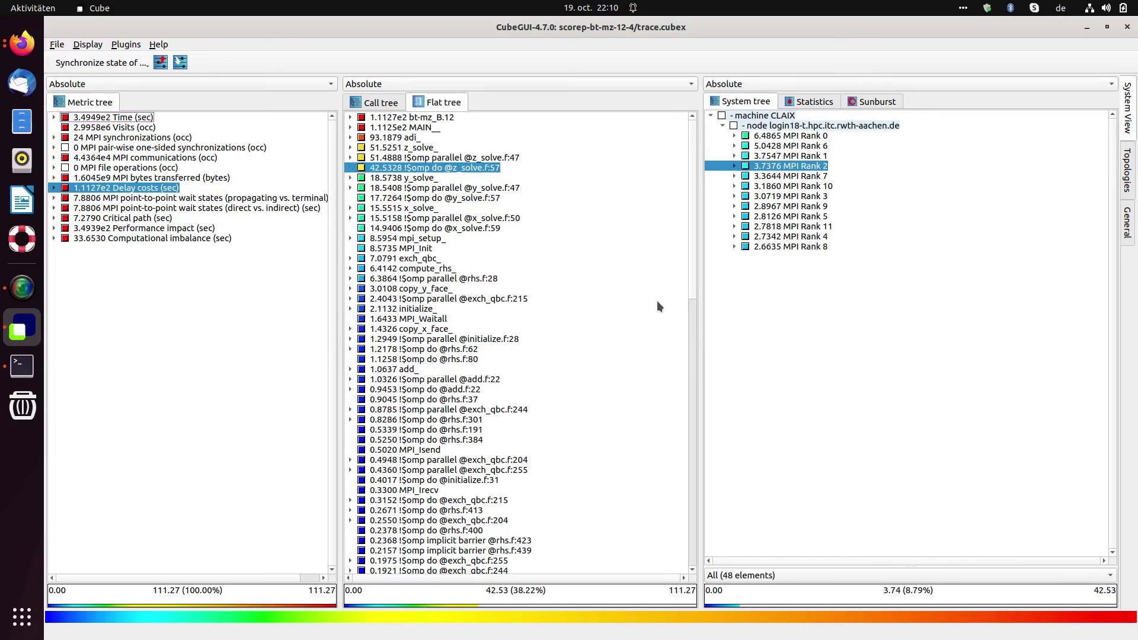
{"action": "right_click", "coordinate": [380, 168]}
{"action": "mouse_move", "coordinate": [474, 248]}
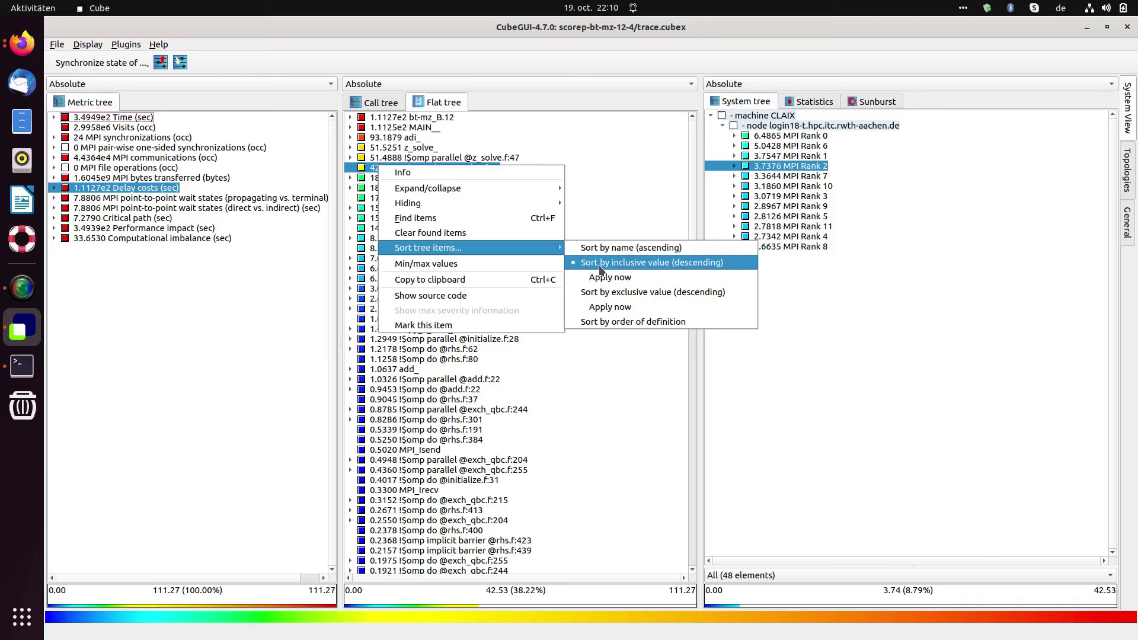
{"action": "left_click", "coordinate": [514, 136]}
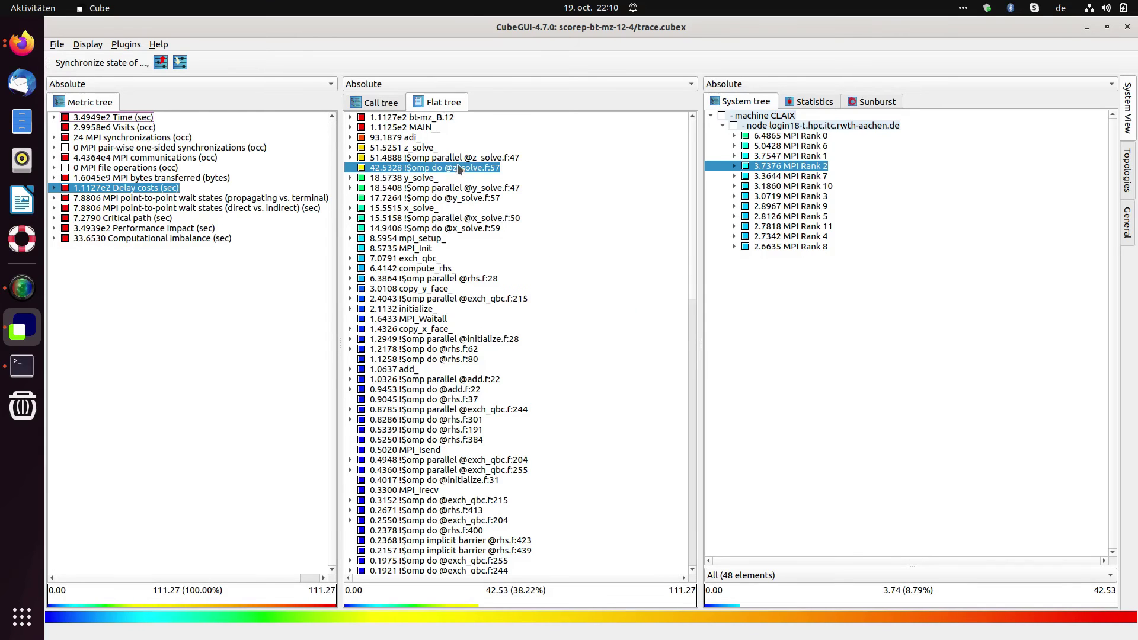
Switch the metric to MPI bytes transferred and back to Visits, and go through bt-mz_B.12, MAIN__ and adi_ in the flat tree.
{"action": "left_click", "coordinate": [126, 179]}
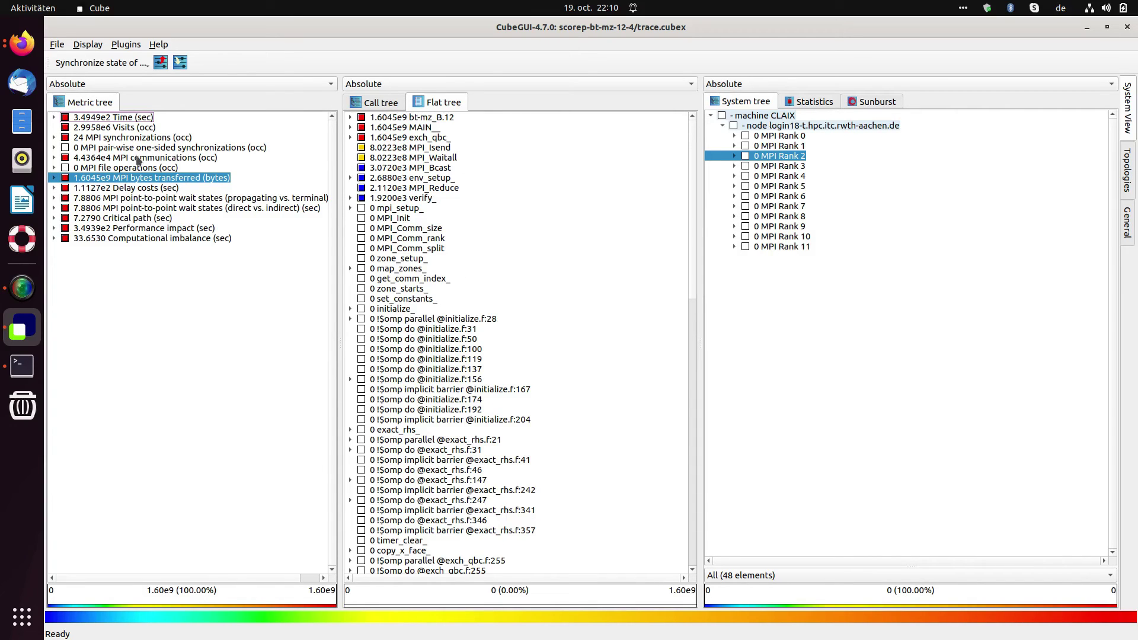
{"action": "left_click", "coordinate": [128, 128]}
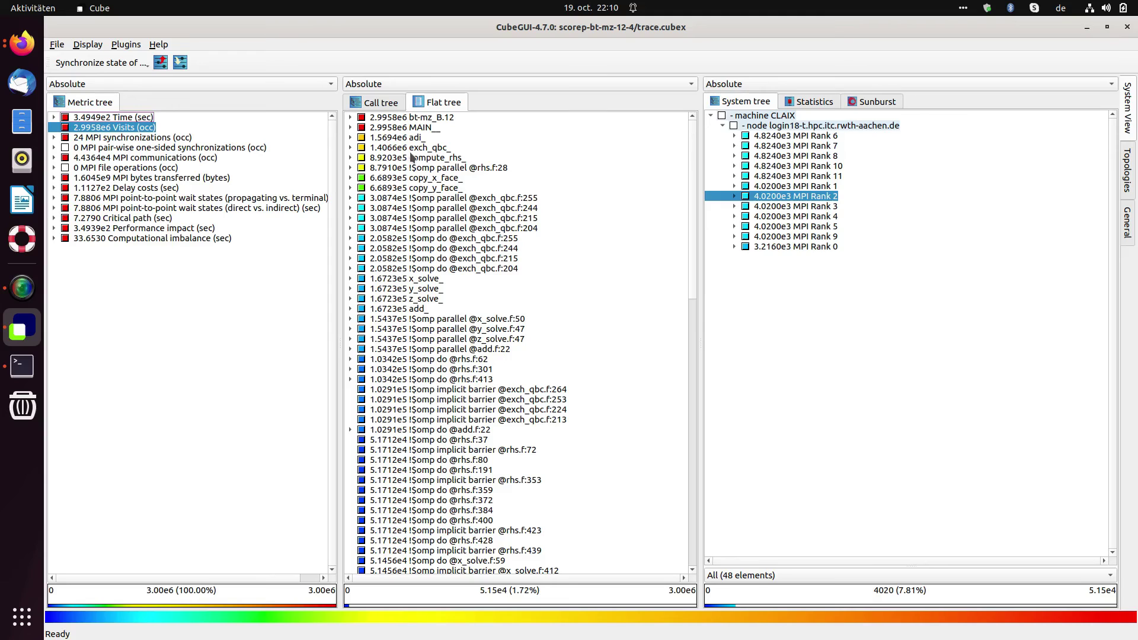
{"action": "left_click", "coordinate": [419, 118]}
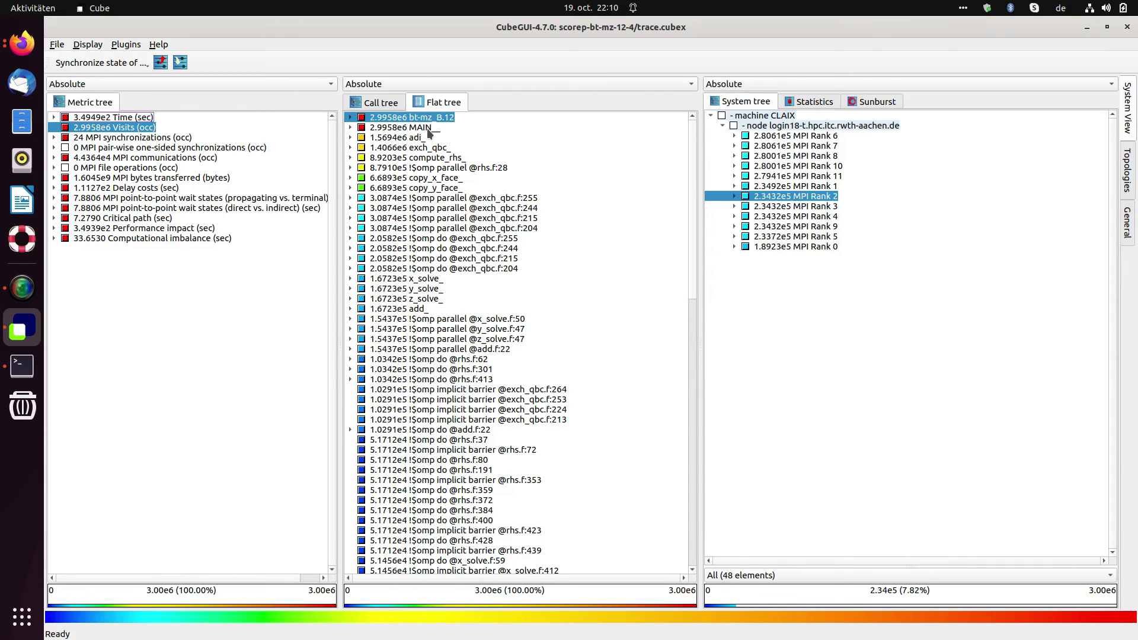
{"action": "left_click", "coordinate": [426, 128]}
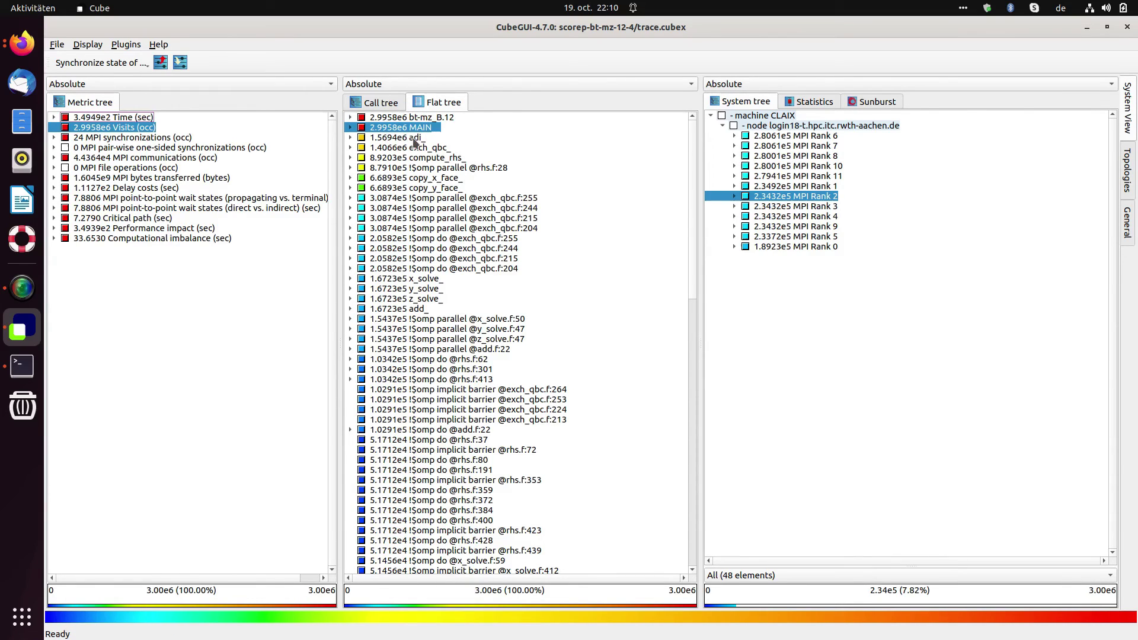
{"action": "left_click", "coordinate": [415, 139]}
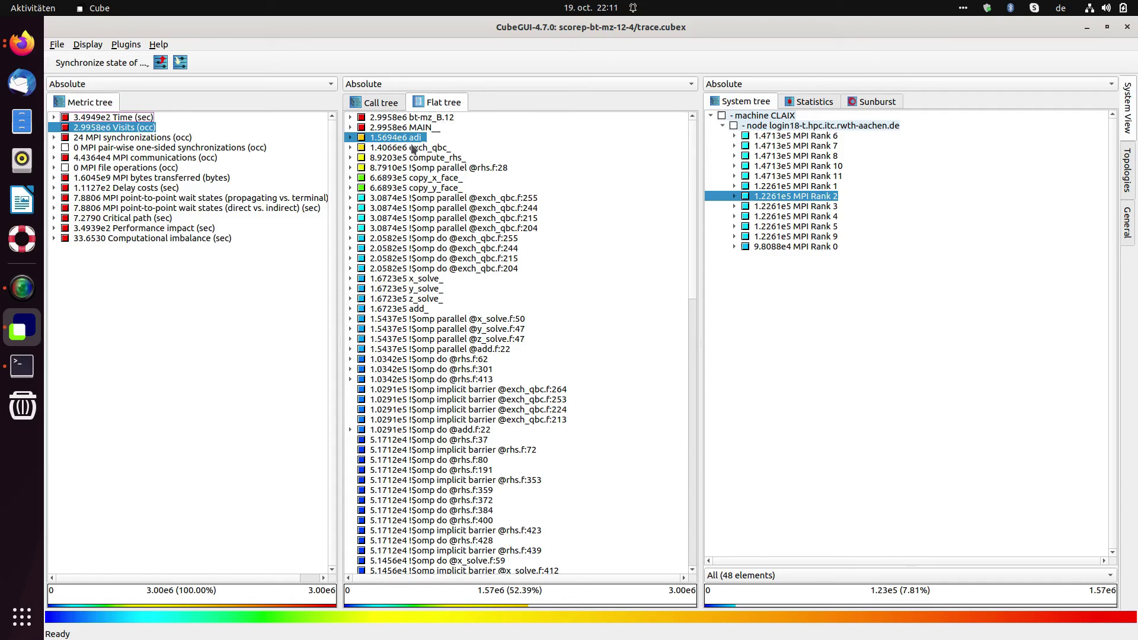
{"action": "left_click", "coordinate": [141, 118]}
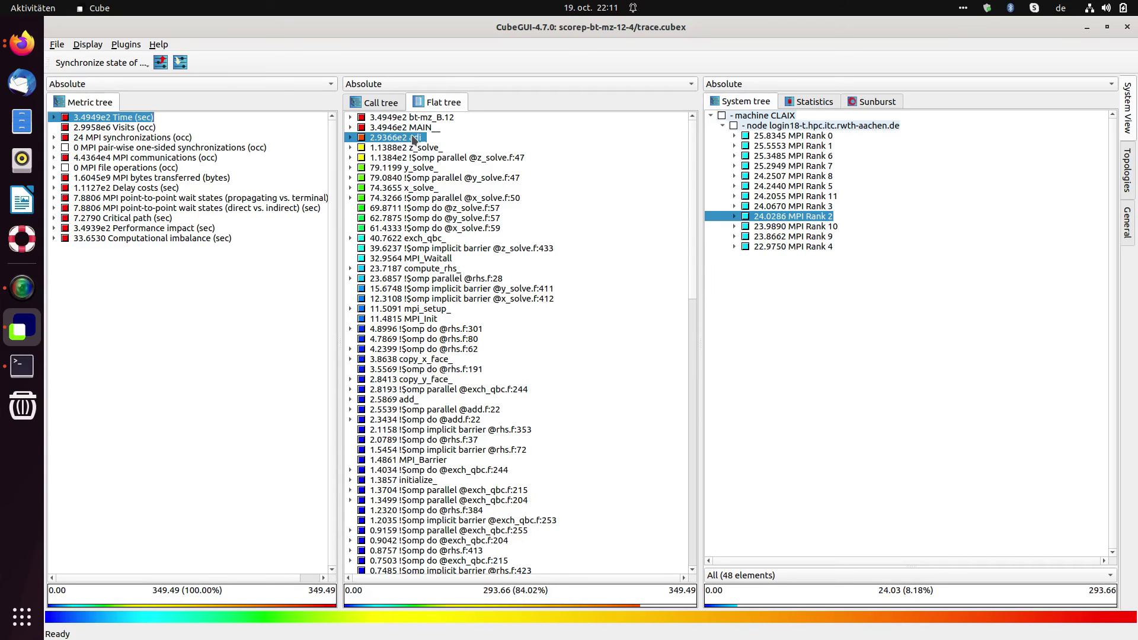
{"action": "right_click", "coordinate": [415, 137]}
{"action": "mouse_move", "coordinate": [469, 218]}
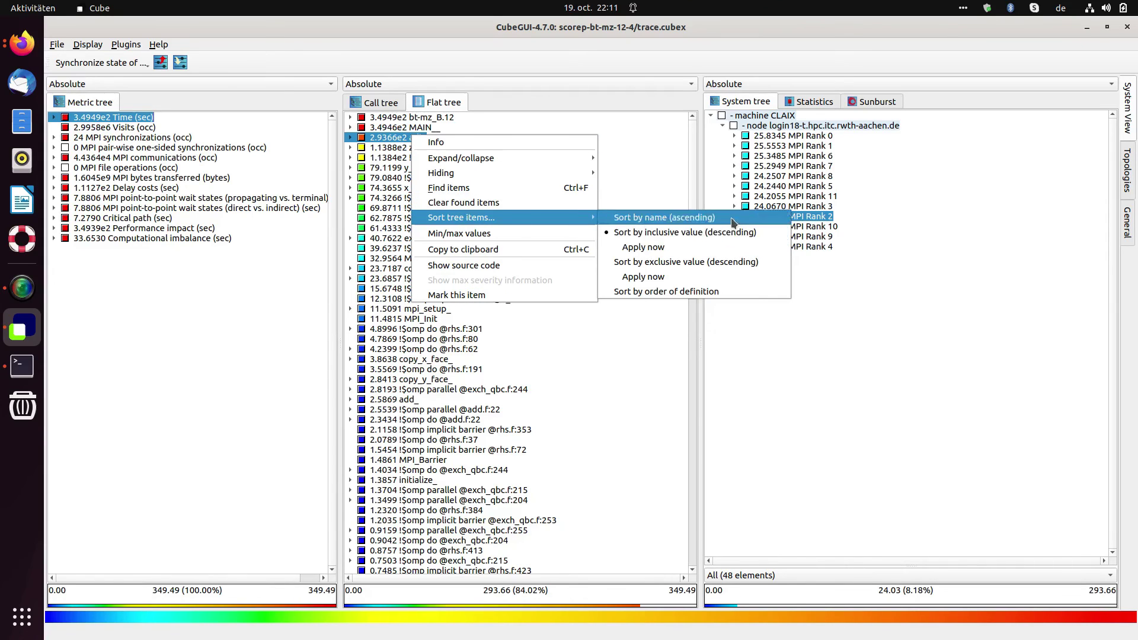
{"action": "left_click", "coordinate": [714, 262]}
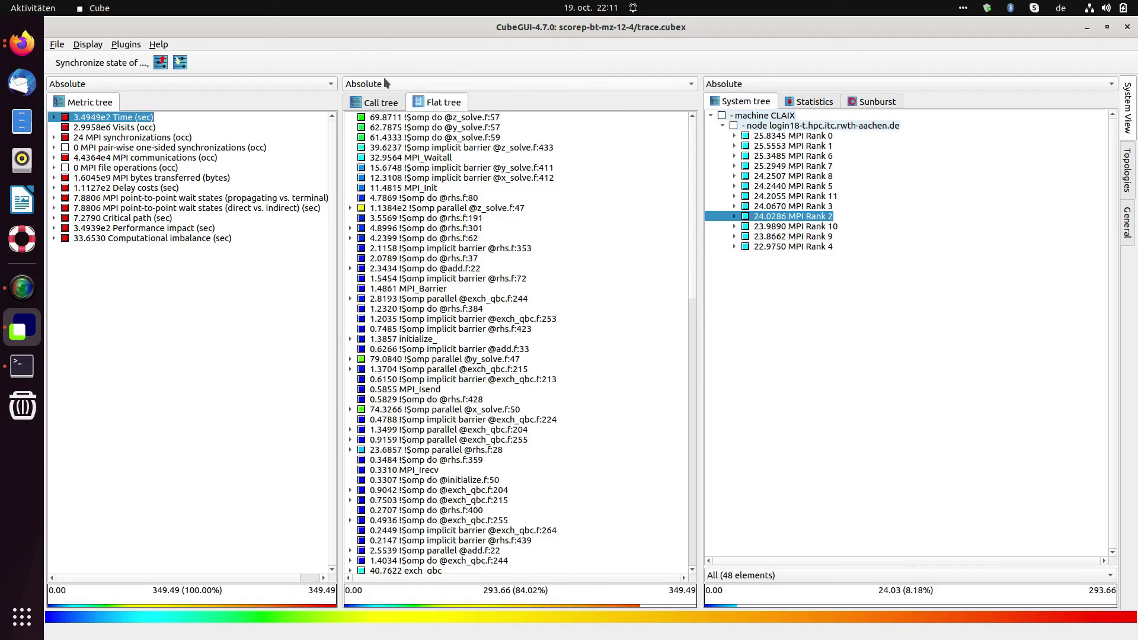
{"action": "left_click", "coordinate": [423, 120]}
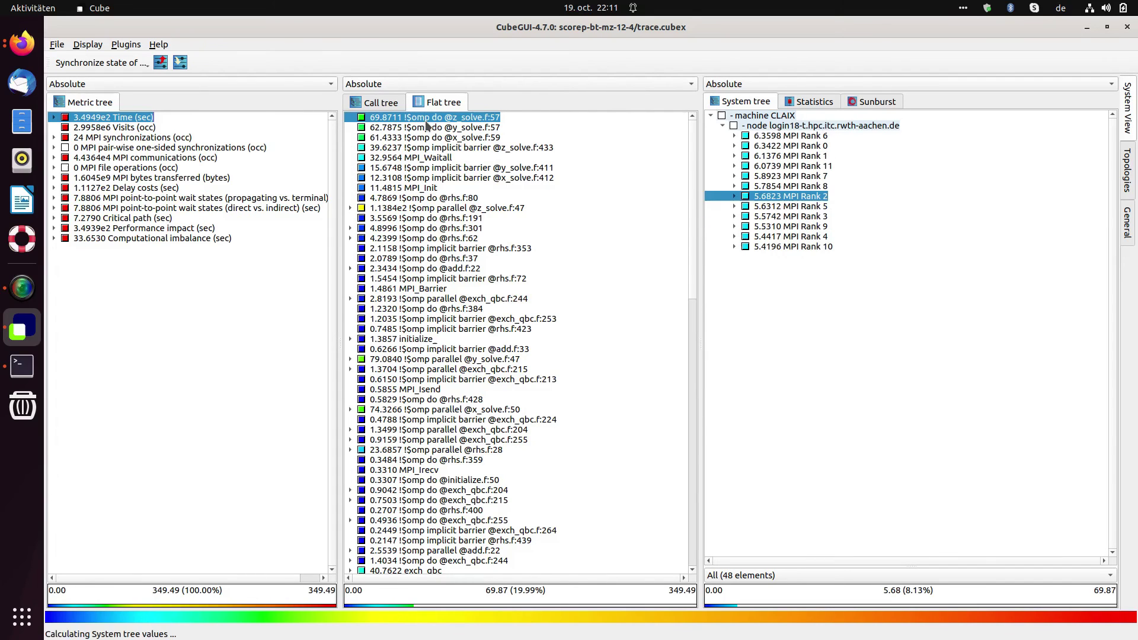
{"action": "scroll", "coordinate": [436, 329], "scroll_direction": "down", "scroll_amount": 12}
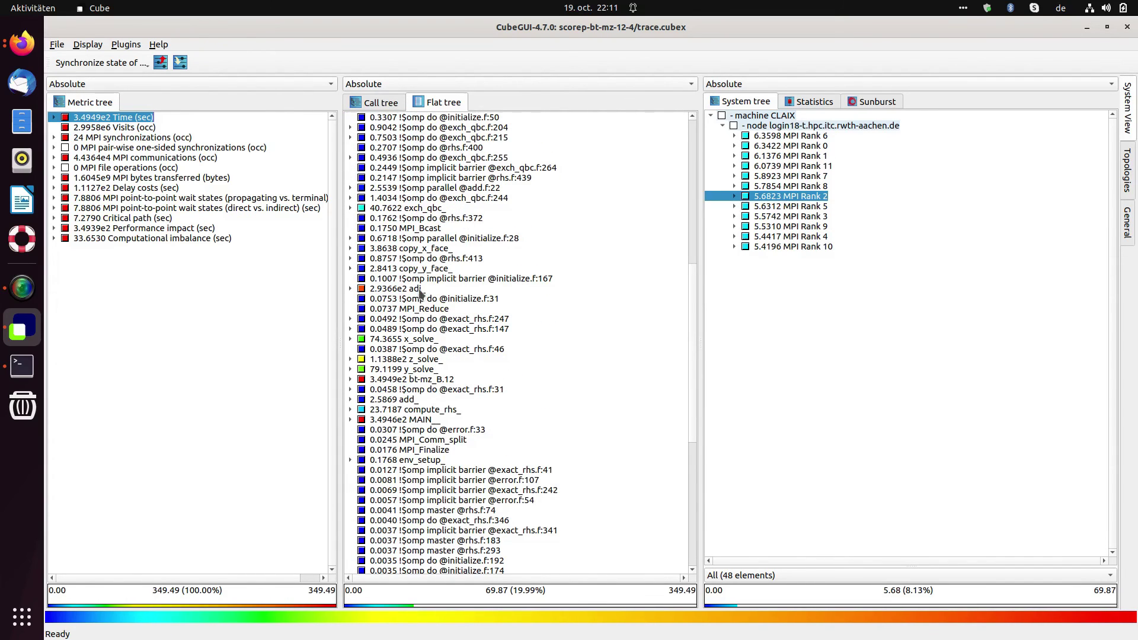
{"action": "scroll", "coordinate": [409, 279], "scroll_direction": "up", "scroll_amount": 12}
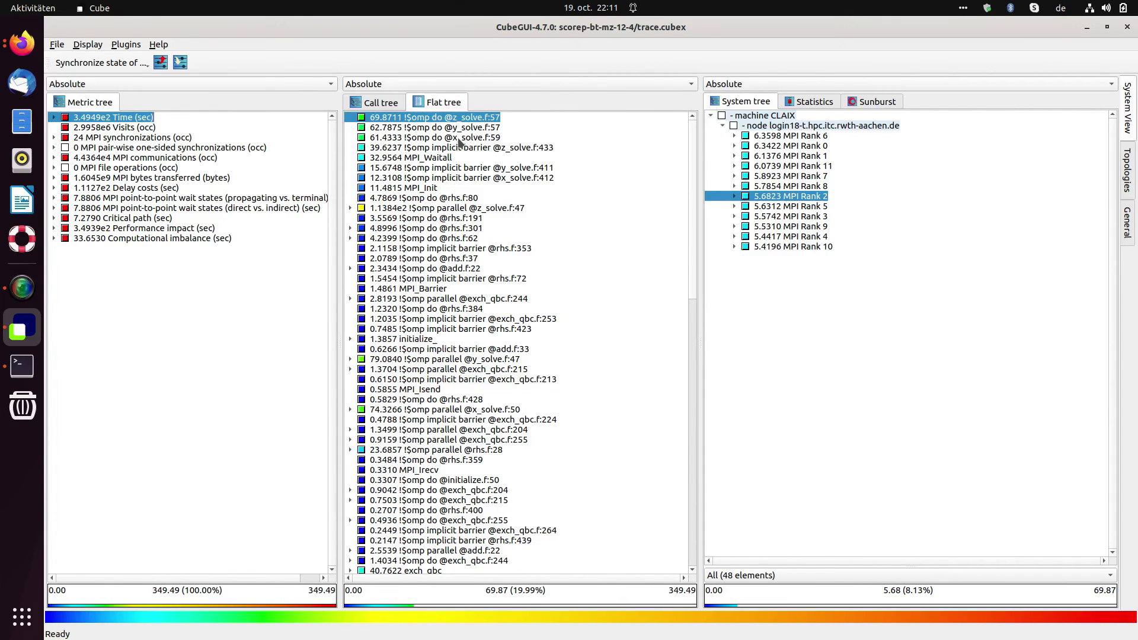
{"action": "left_click", "coordinate": [456, 139]}
{"action": "left_click", "coordinate": [457, 128]}
{"action": "left_click", "coordinate": [458, 119]}
{"action": "left_click", "coordinate": [442, 128]}
{"action": "left_click", "coordinate": [429, 138]}
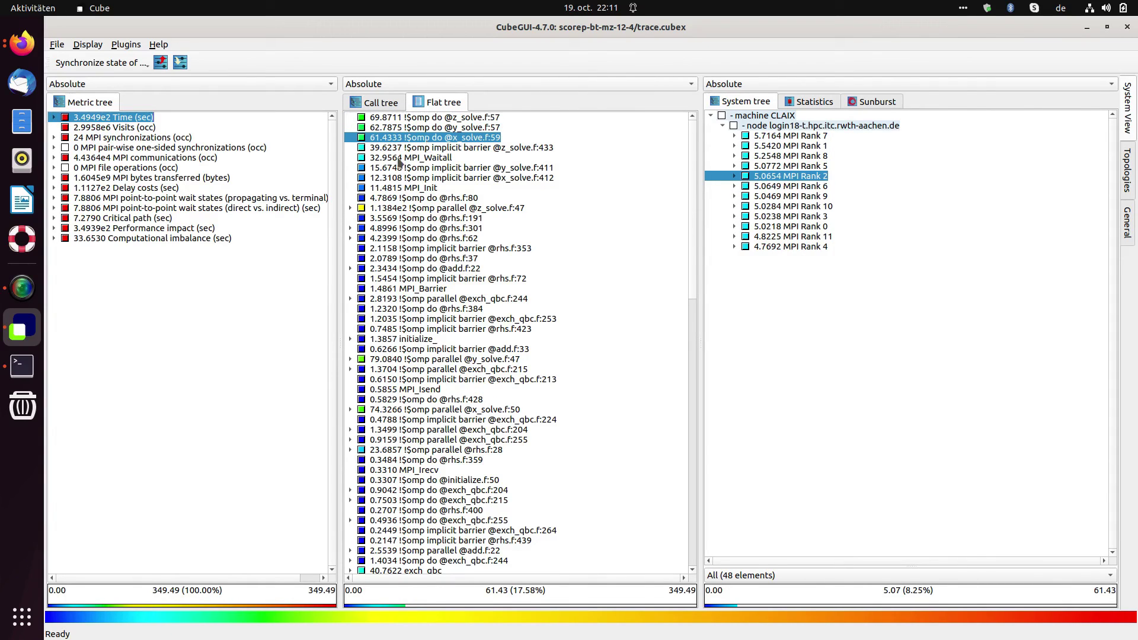
{"action": "left_click", "coordinate": [400, 148]}
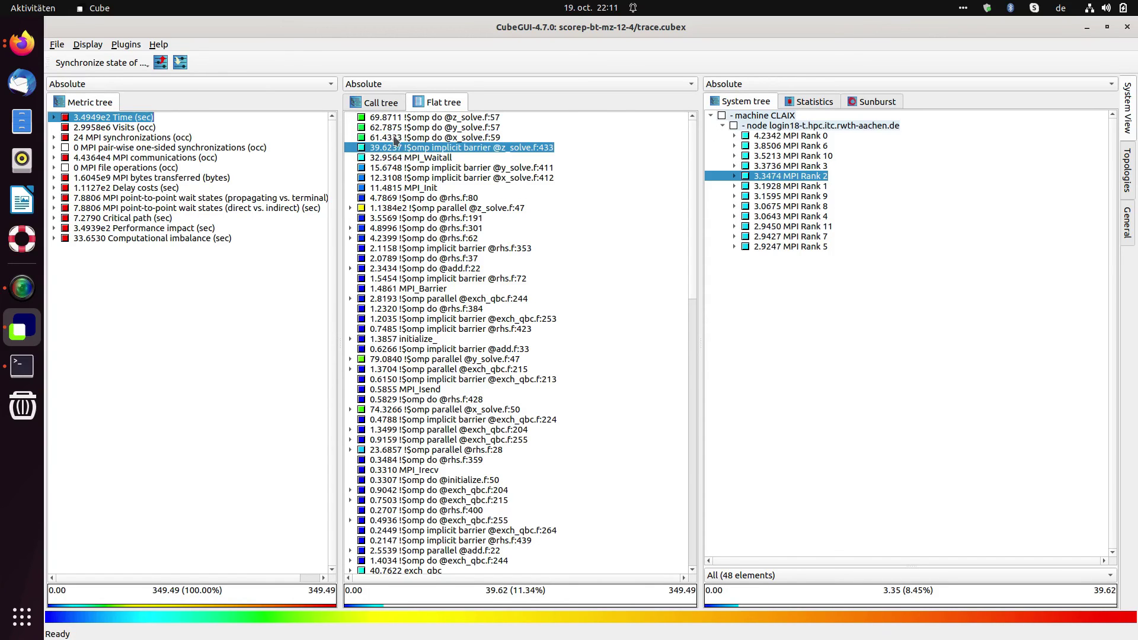
{"action": "left_click", "coordinate": [394, 138]}
{"action": "left_click", "coordinate": [396, 119]}
{"action": "left_click", "coordinate": [392, 128]}
{"action": "left_click", "coordinate": [390, 138]}
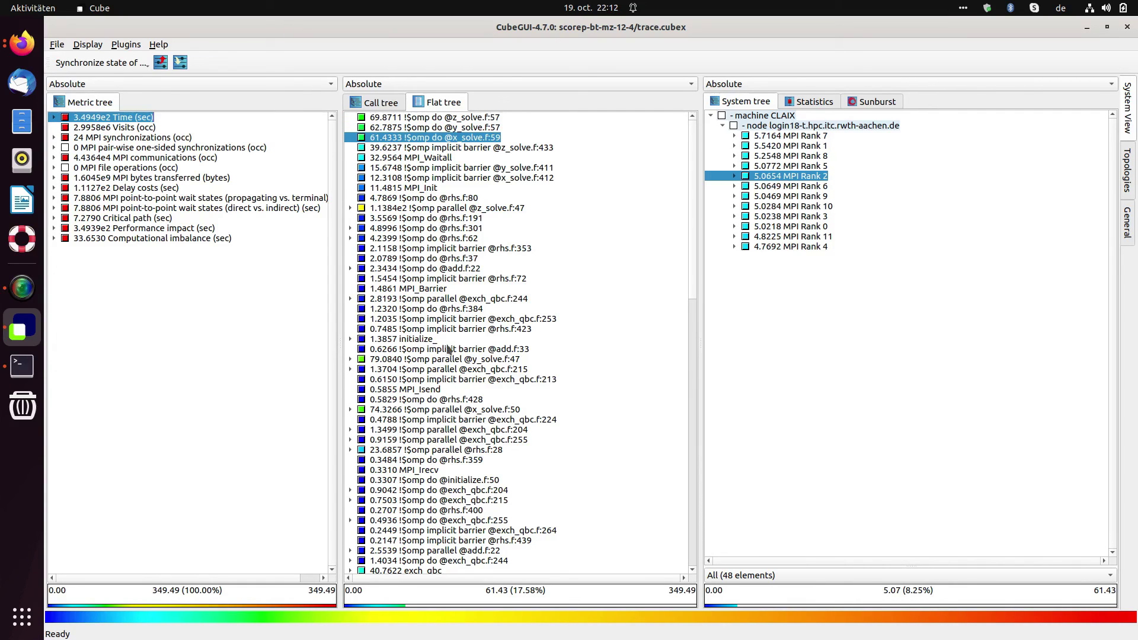
Expand MAIN__ in the flat tree and select its Subroutines entry.
{"action": "scroll", "coordinate": [448, 352], "scroll_direction": "down", "scroll_amount": 9}
{"action": "double_click", "coordinate": [404, 511]}
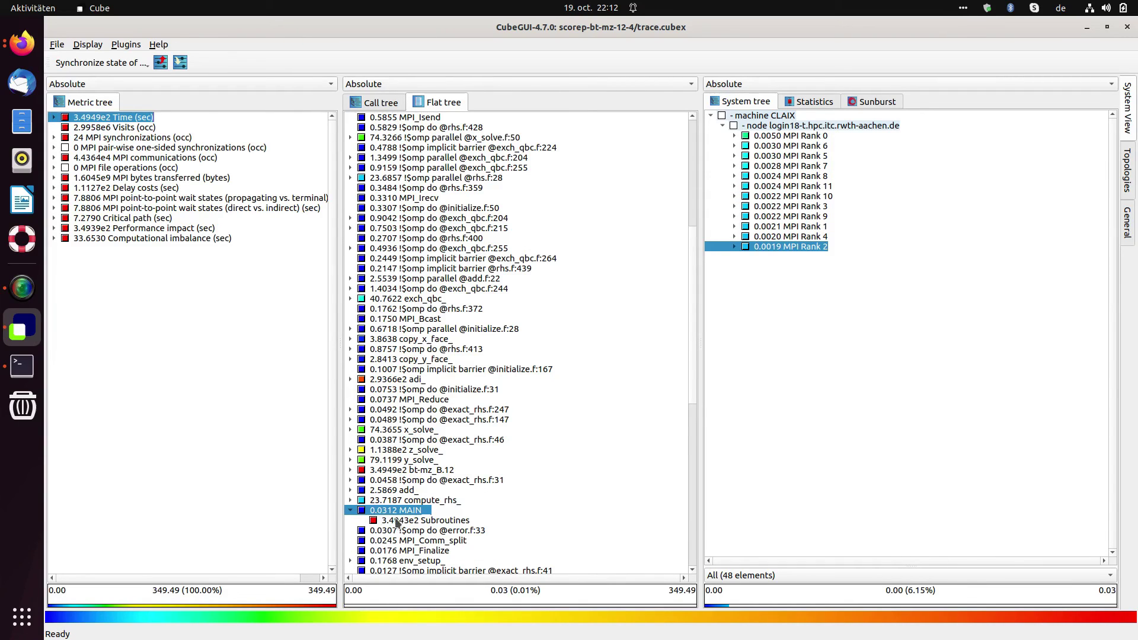
{"action": "left_click", "coordinate": [396, 521]}
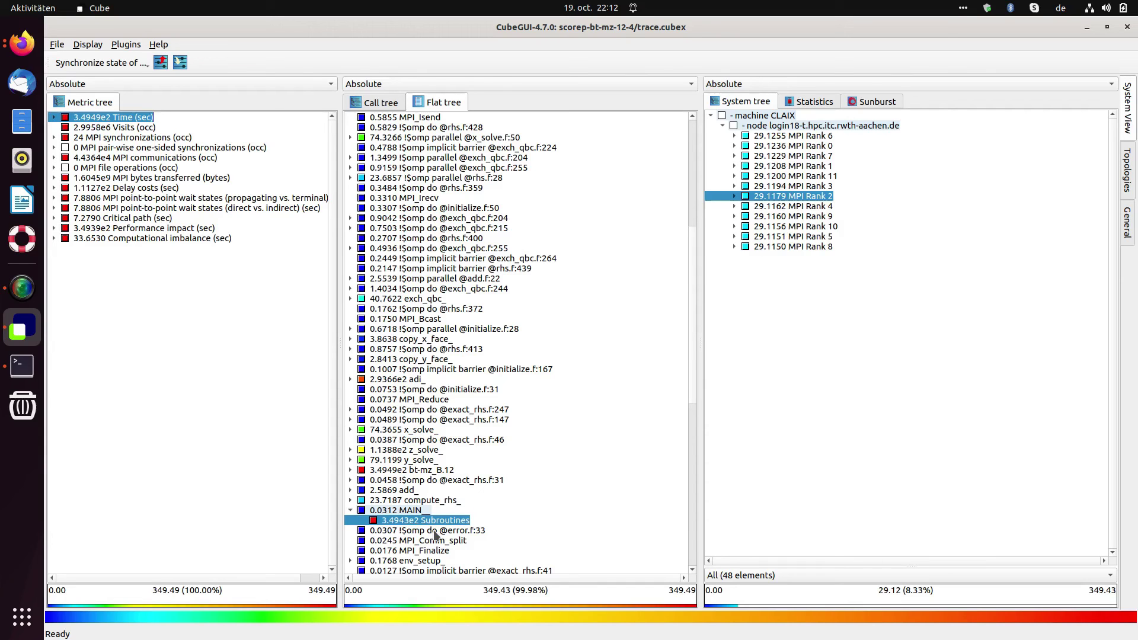
{"action": "scroll", "coordinate": [440, 188], "scroll_direction": "up", "scroll_amount": 9}
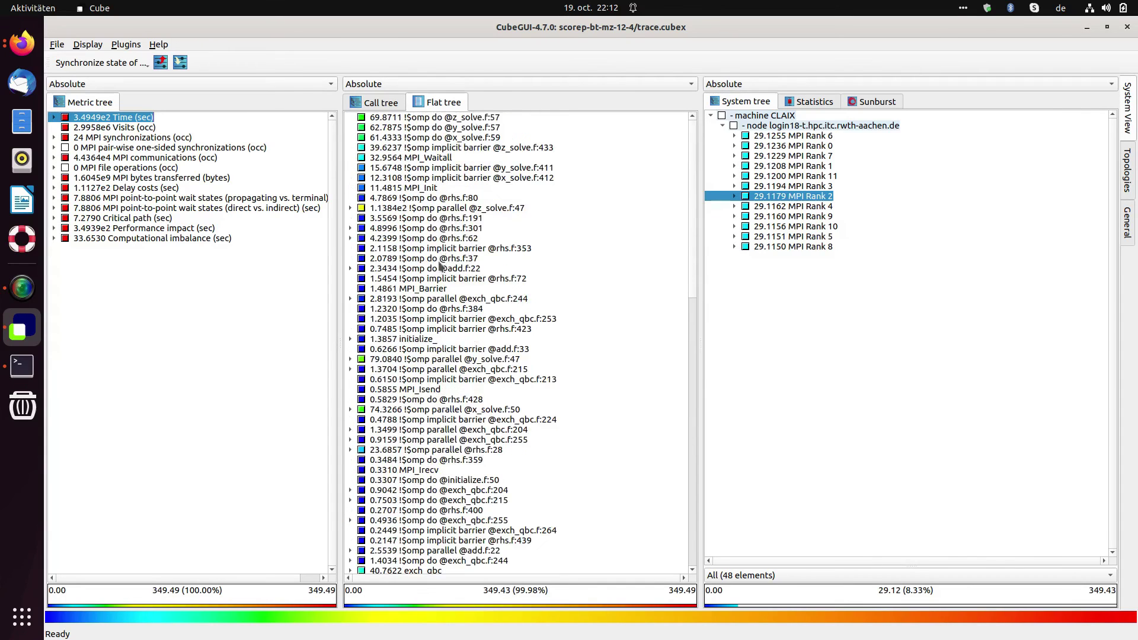
{"action": "left_click", "coordinate": [422, 168]}
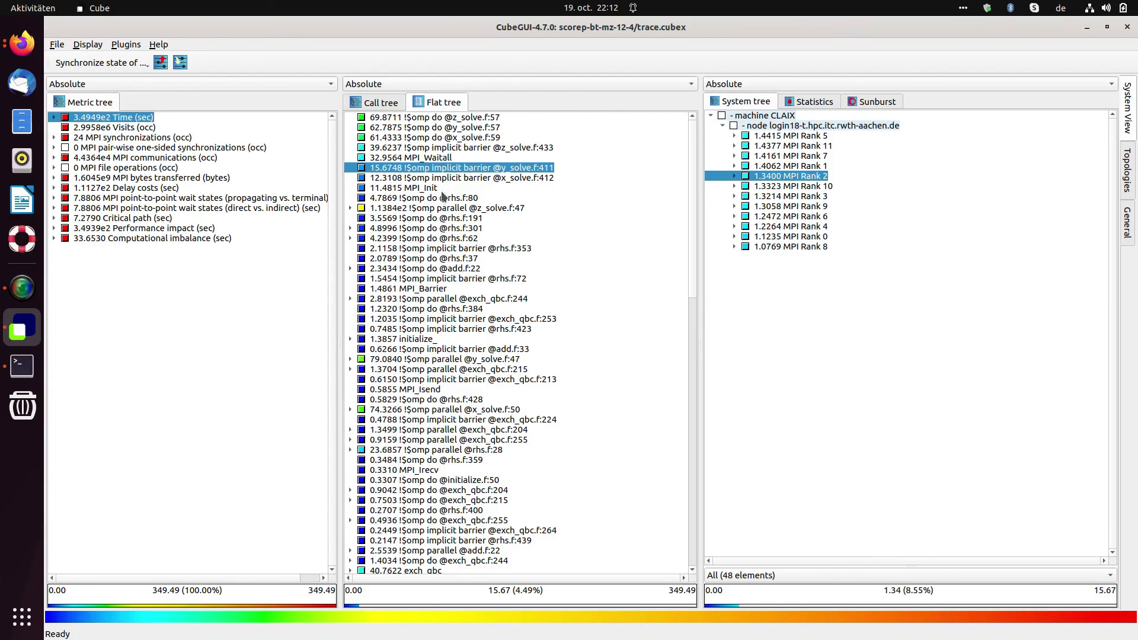
{"action": "right_click", "coordinate": [415, 168]}
{"action": "mouse_move", "coordinate": [533, 248]}
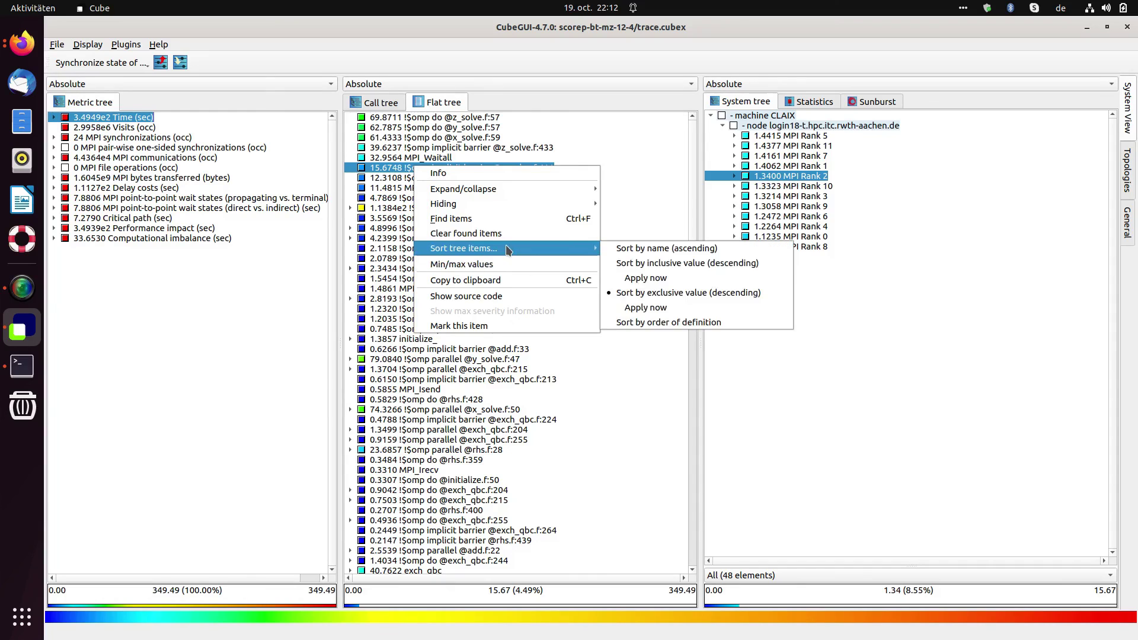
{"action": "left_click", "coordinate": [637, 293]}
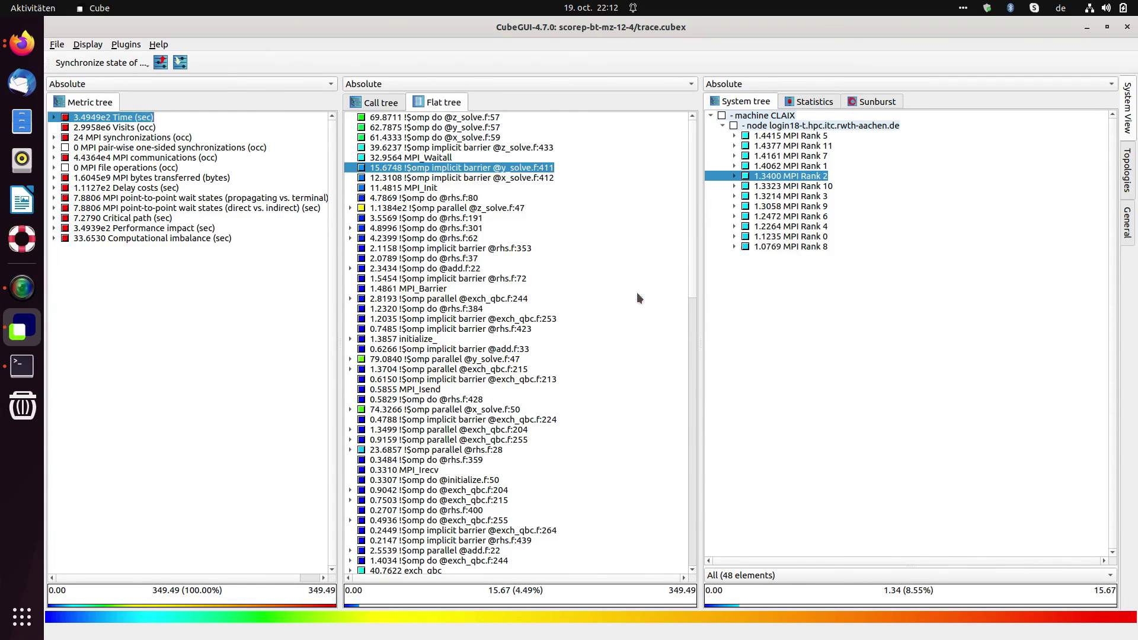
Switch the metric to Visits and on to MPI synchronizations (occ), and select MPI_Barrier in the flat tree.
{"action": "left_click", "coordinate": [90, 128]}
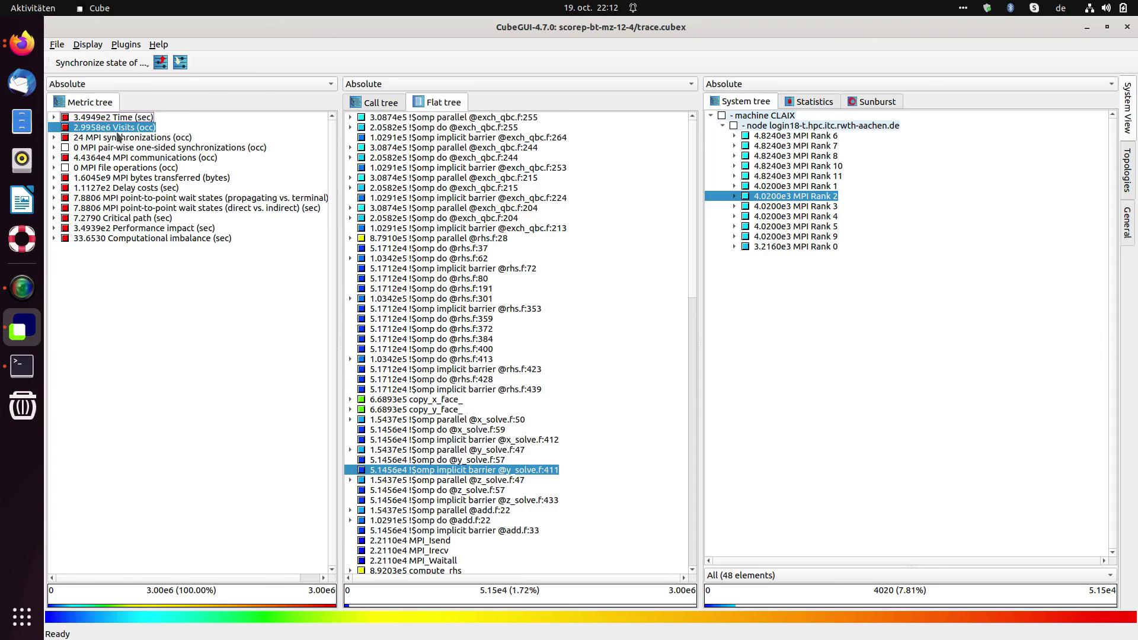
{"action": "left_click", "coordinate": [118, 137]}
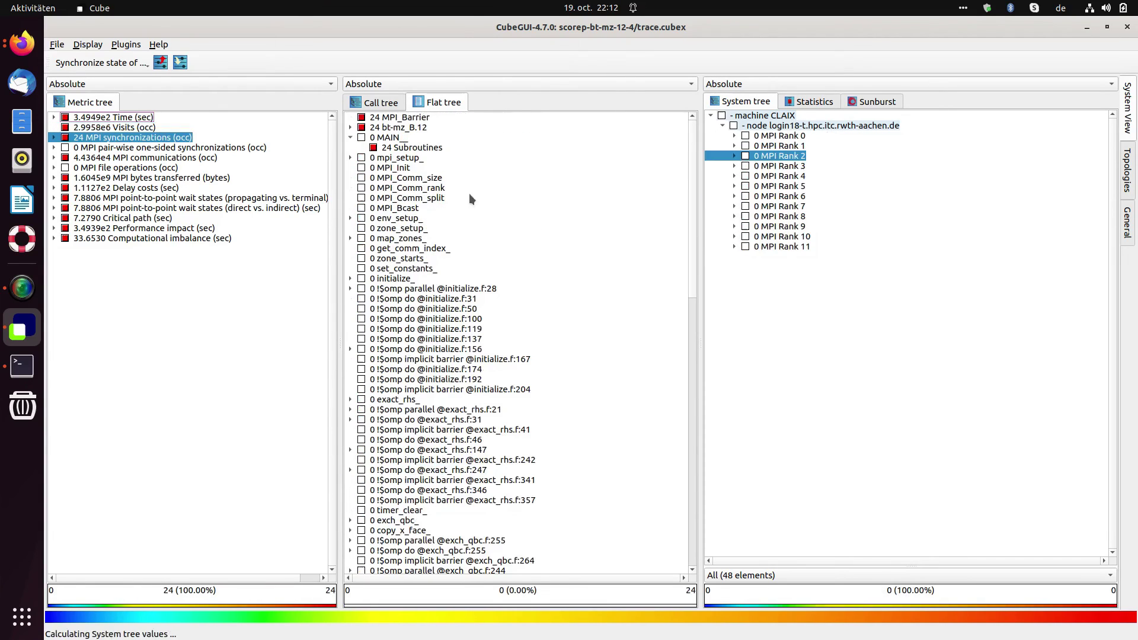
{"action": "left_click", "coordinate": [411, 119]}
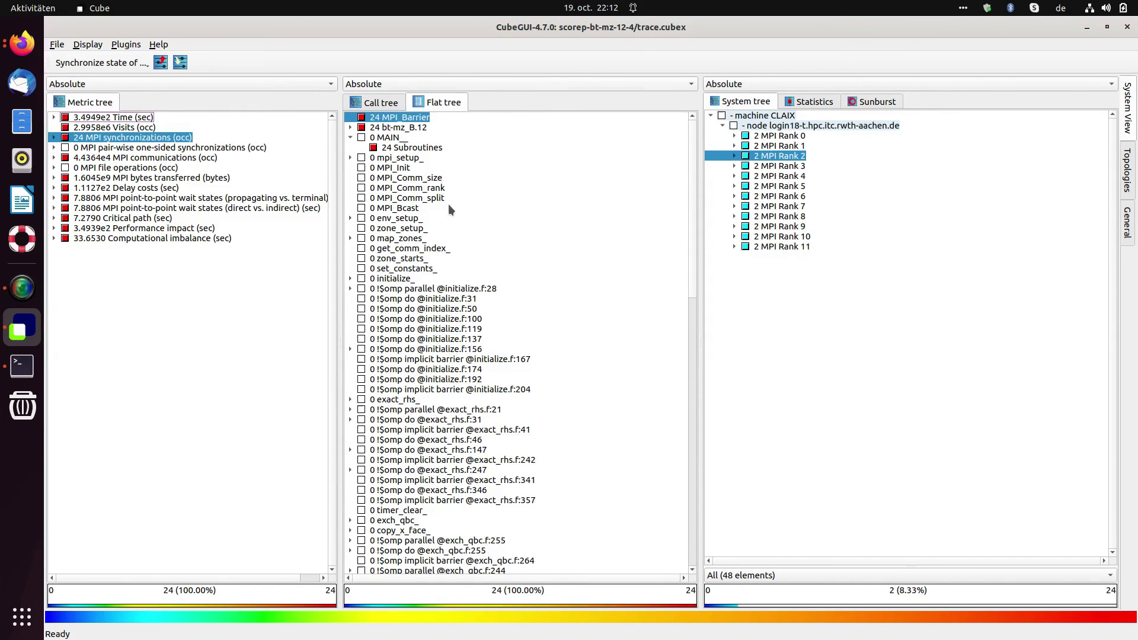